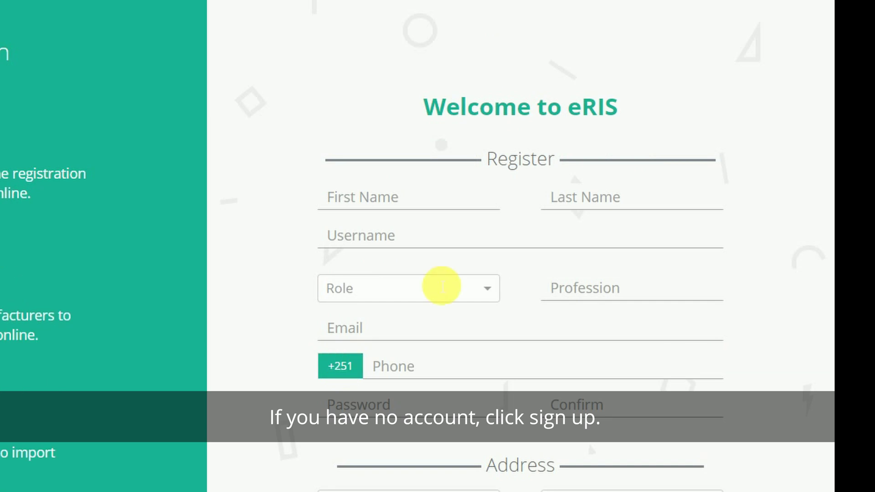
Step: Enter the applicant's first name, last name and username, and choose role Focal person and profession PHARMACY
click(402, 212)
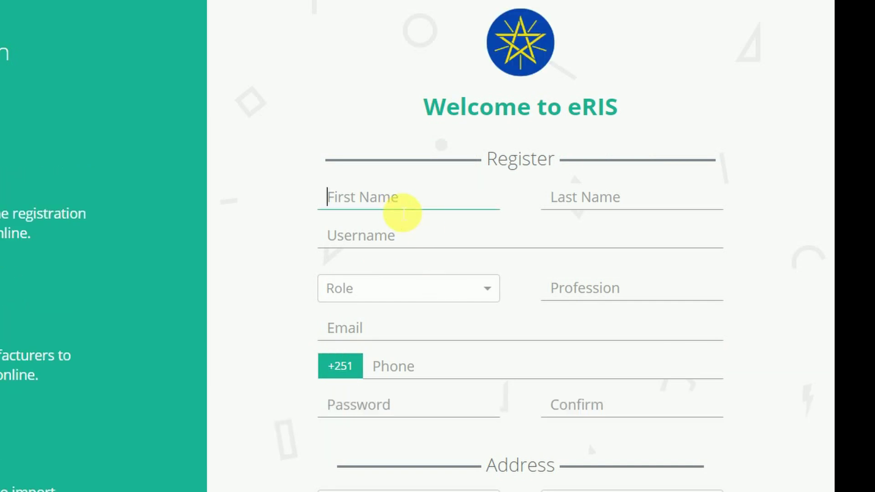
text(abebe)
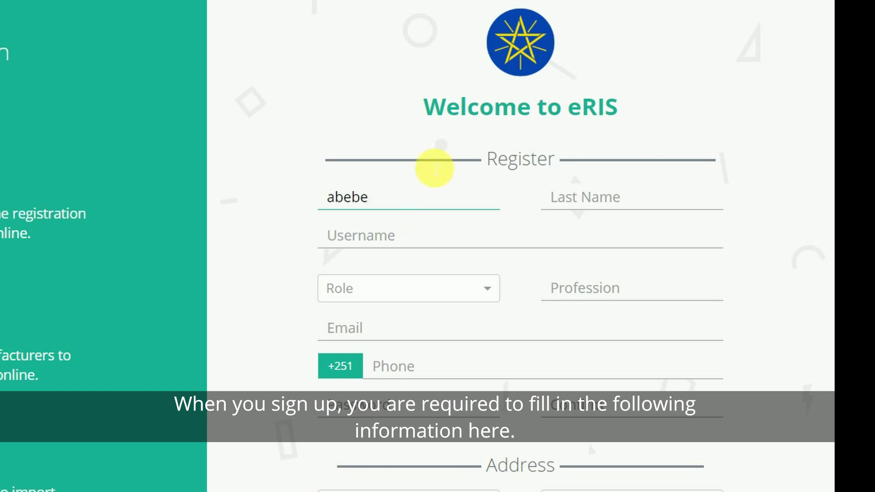
click(643, 197)
text(kebed)
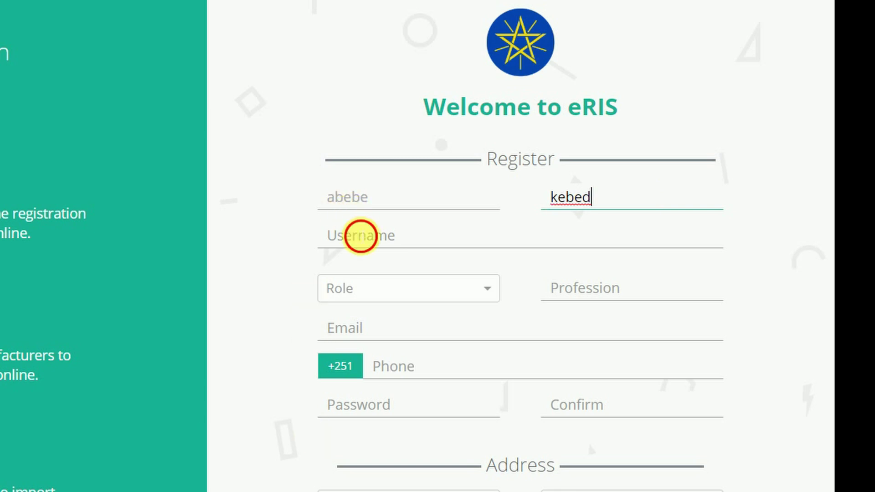
click(361, 236)
text(ABE)
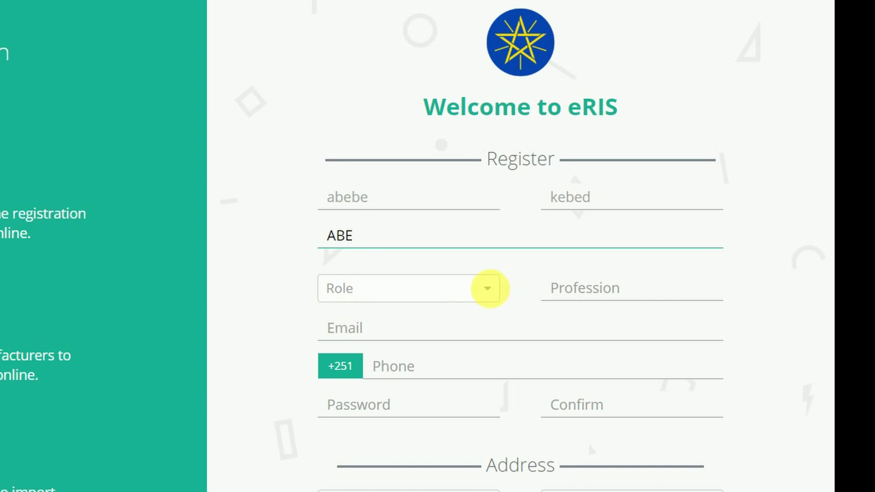
click(495, 296)
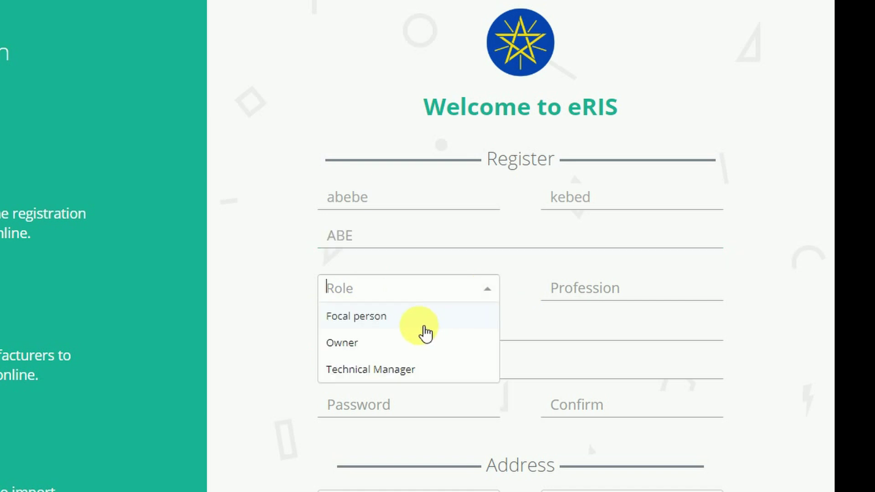
click(418, 326)
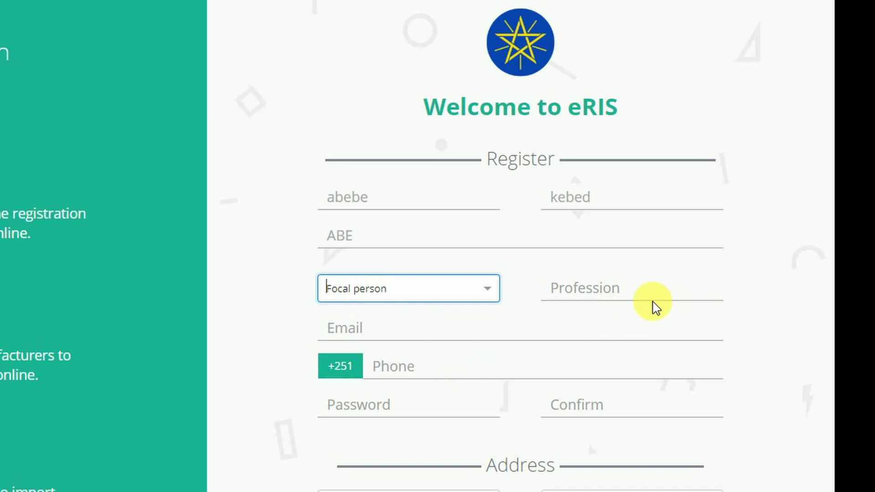
click(635, 300)
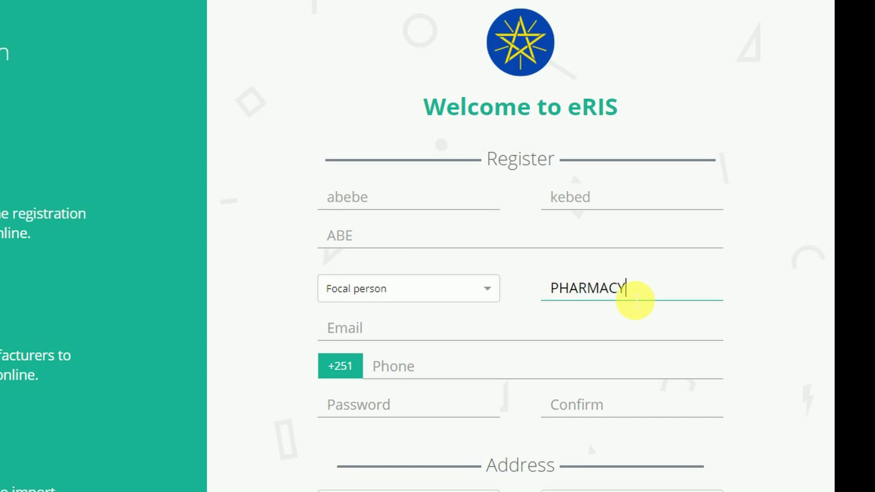
Step: Fill in the applicant's e-mail address, phone number and matching password confirmation
click(351, 328)
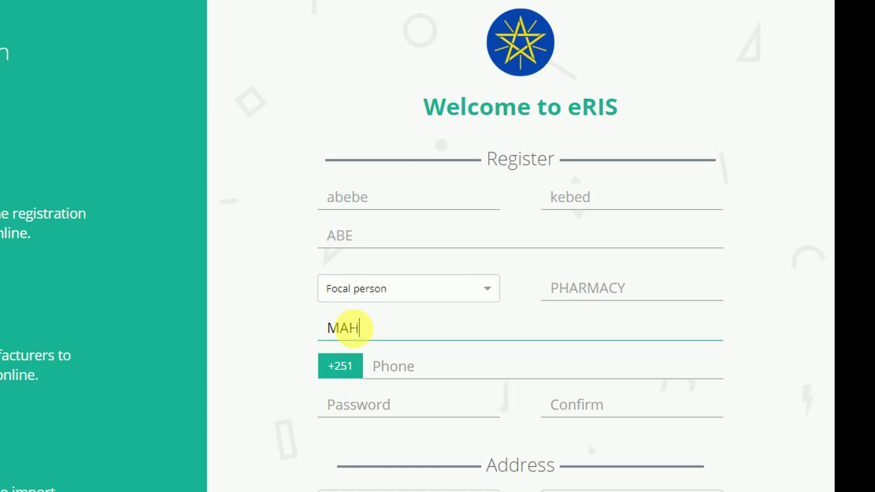
click(393, 367)
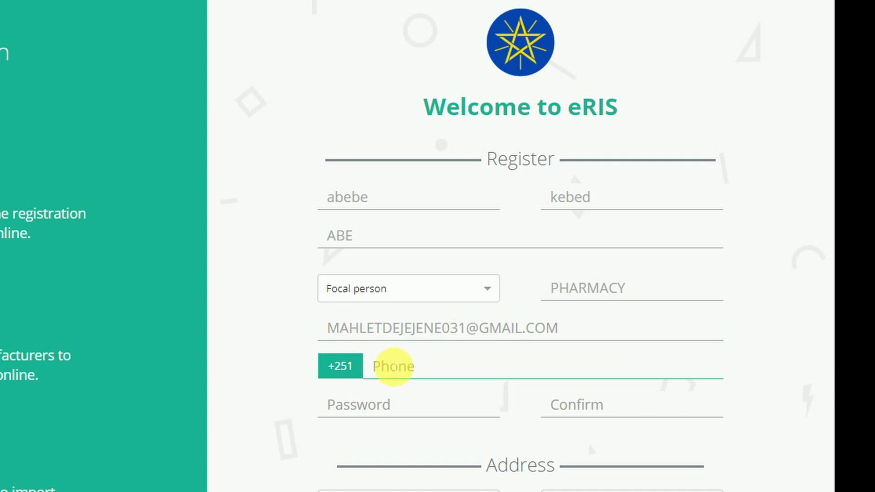
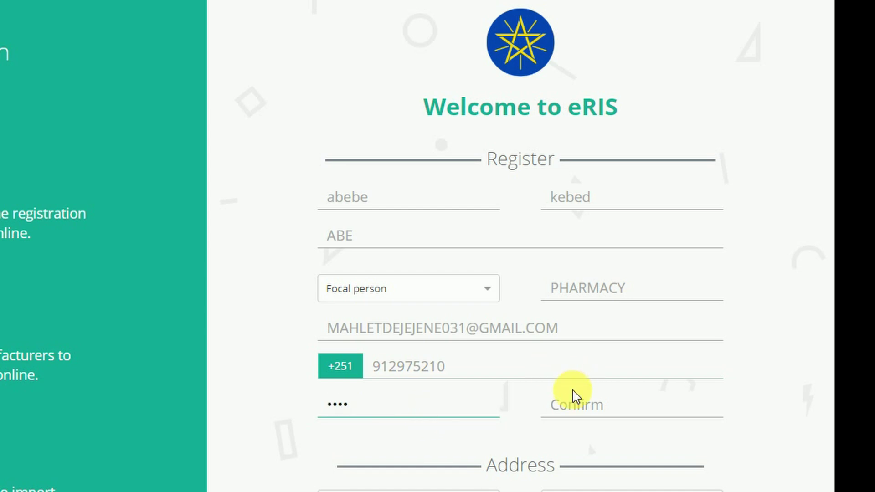
click(578, 405)
text(1234)
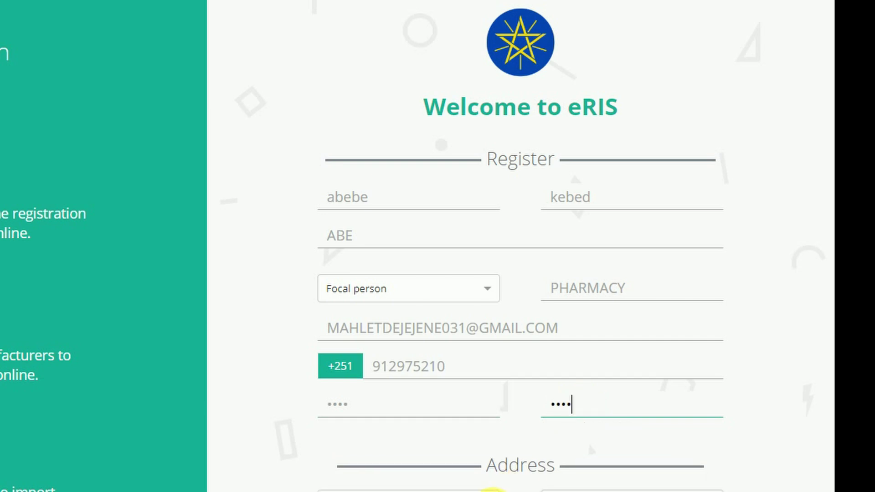
scroll(492, 490, down, 1)
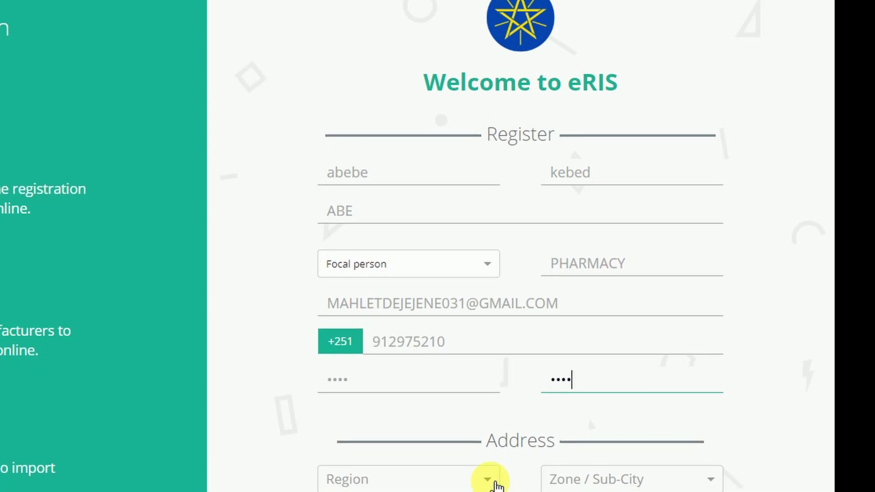
Step: Choose region Addis Ababa, zone Addis Ketema Sub City and woreda 03
click(497, 486)
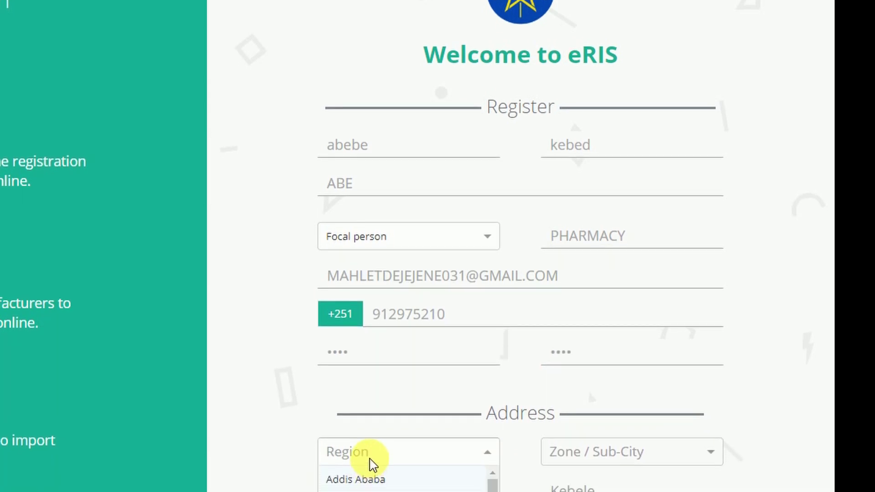
click(376, 457)
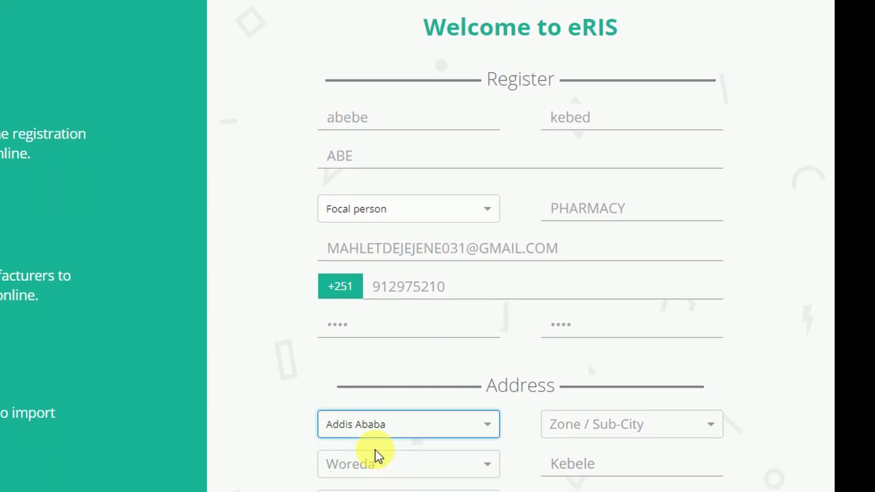
click(711, 401)
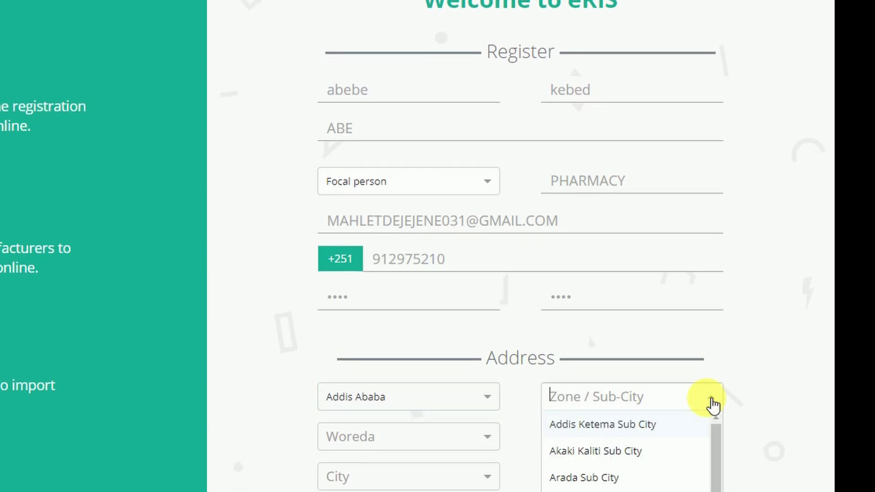
click(654, 405)
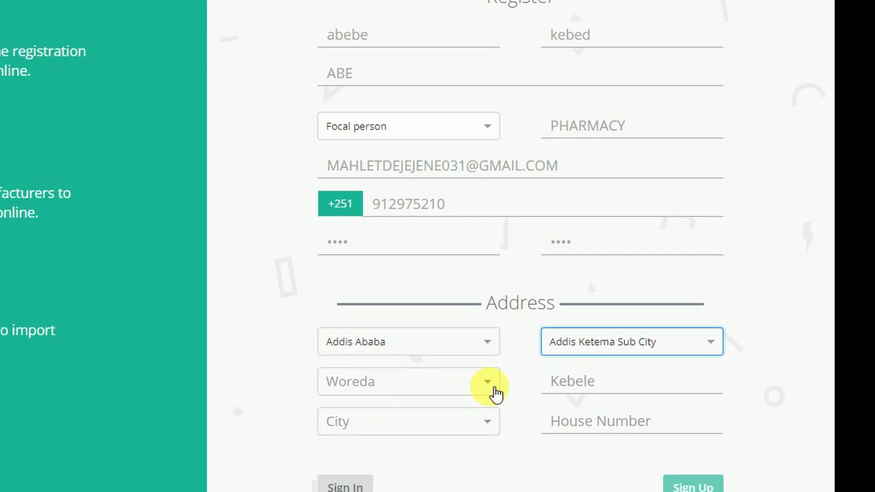
click(494, 390)
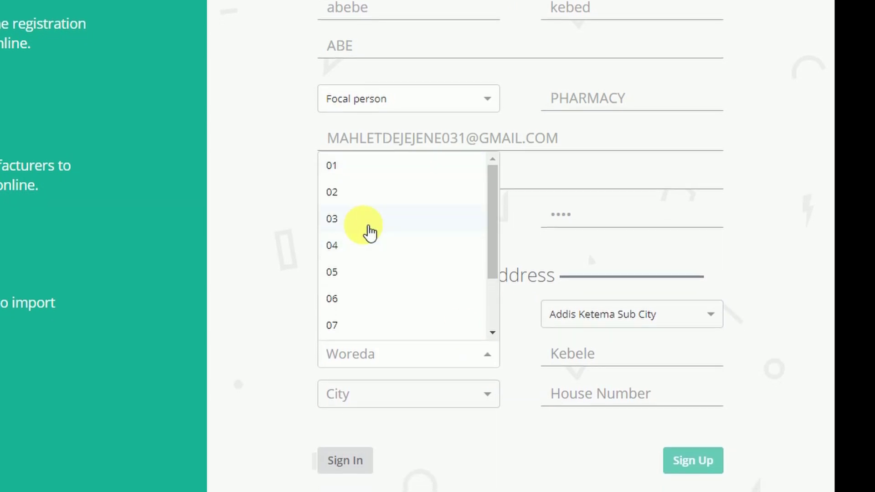
click(369, 233)
Step: Set the city to Addis Ababa and house number 123, then submit the registration
click(707, 347)
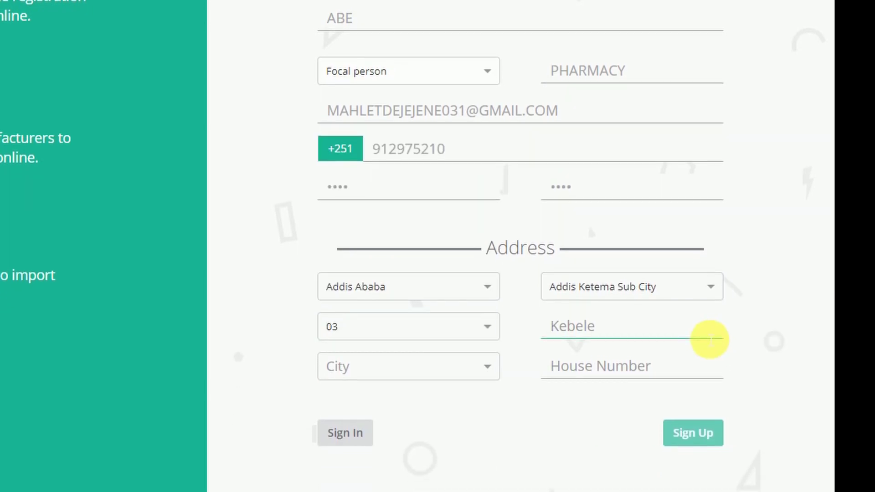
click(493, 342)
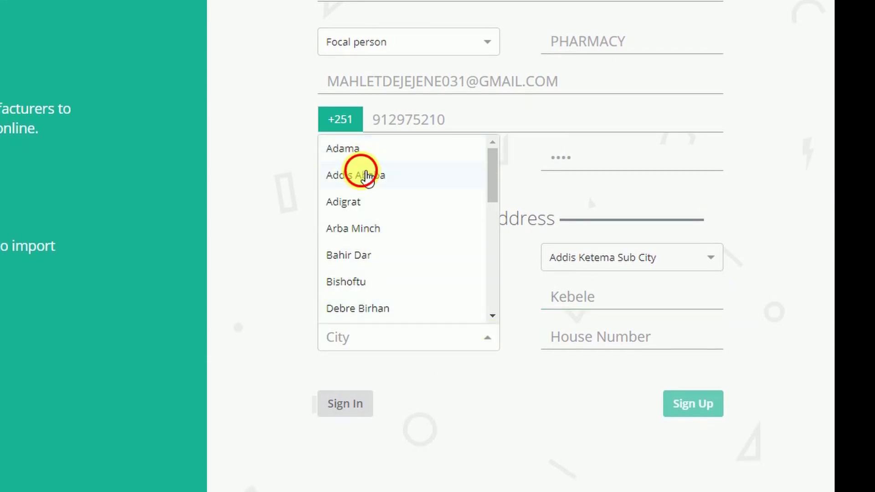
click(365, 175)
click(628, 342)
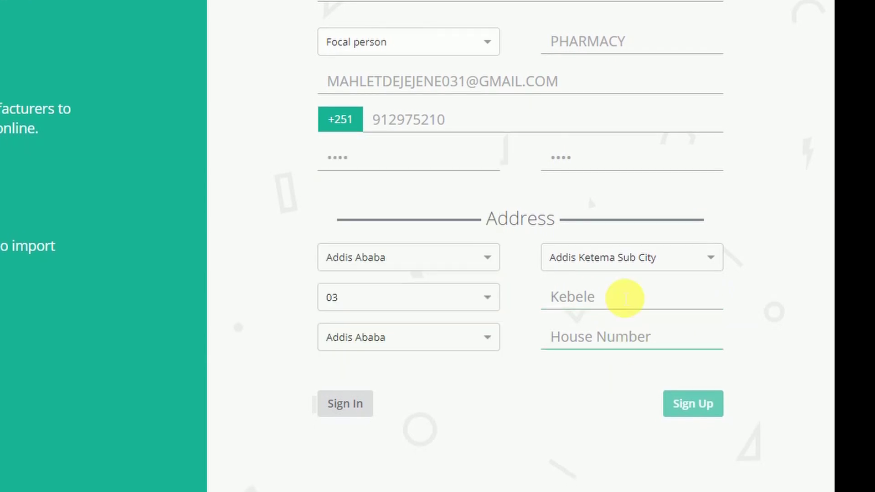
text(123)
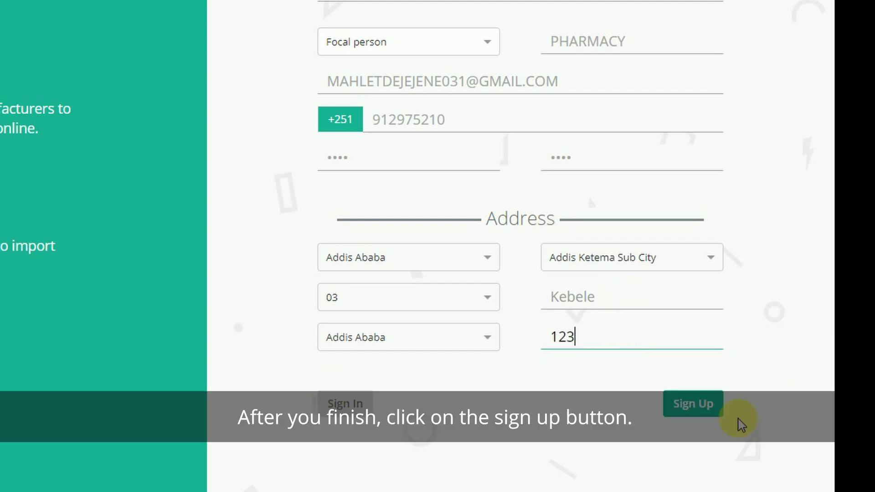
click(688, 404)
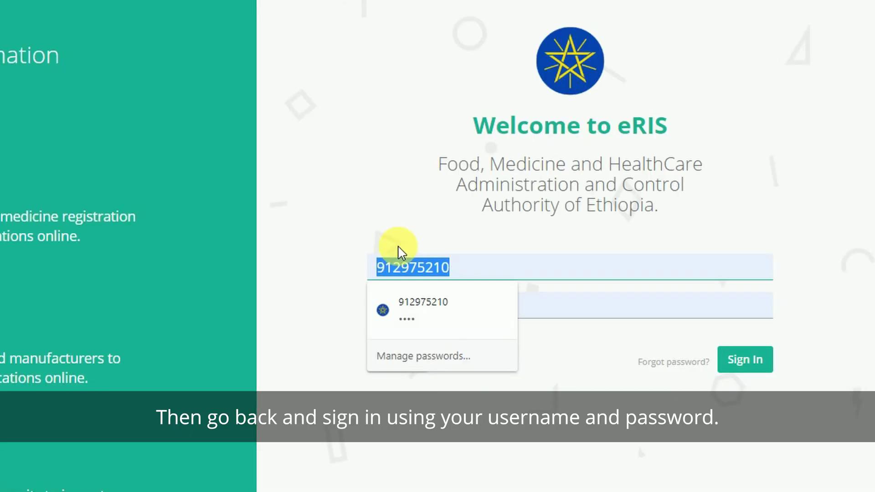
Step: Sign in to eRIS with the new account's username and password
text(ABE)
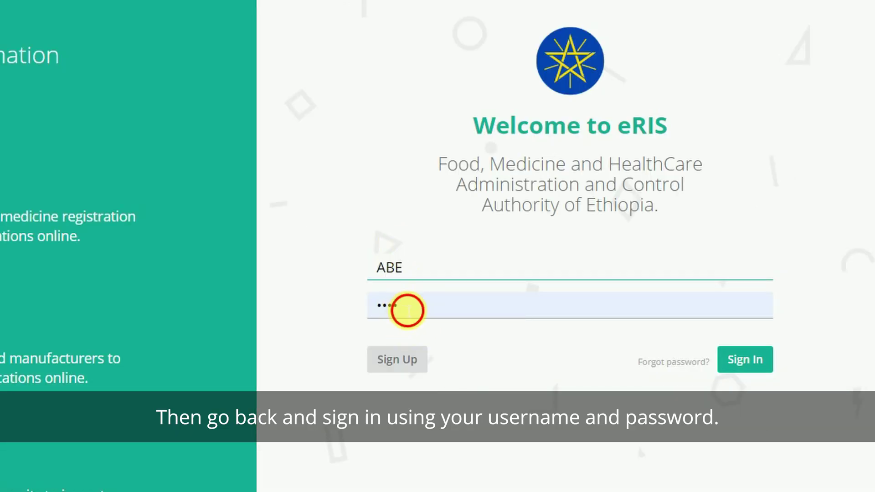
click(407, 310)
text(1)
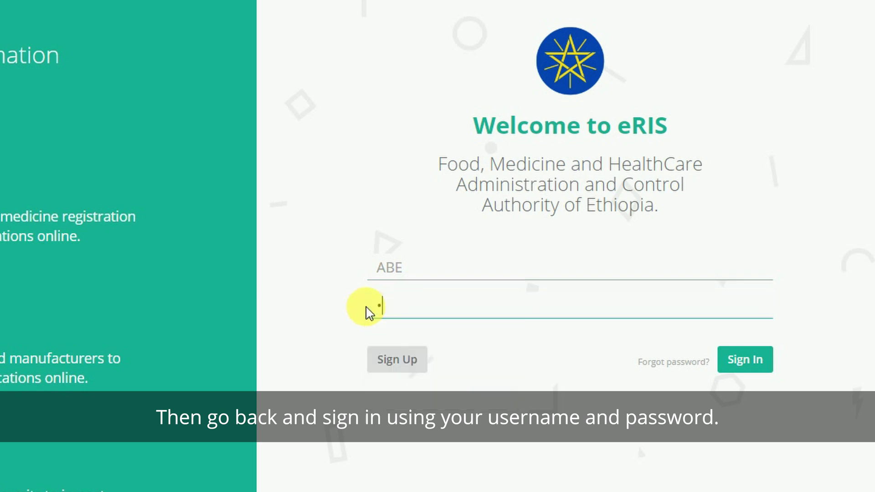
text(234)
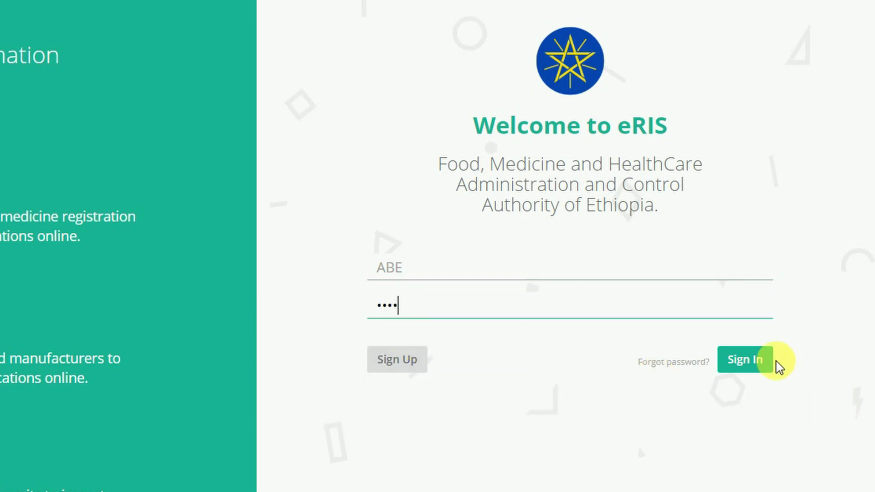
click(768, 361)
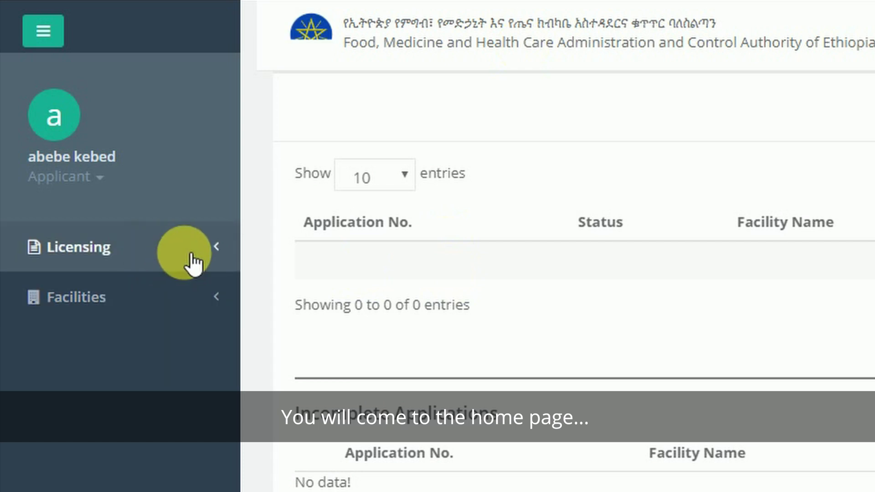
Step: Expand Licensing in the sidebar and start a New Application
click(192, 258)
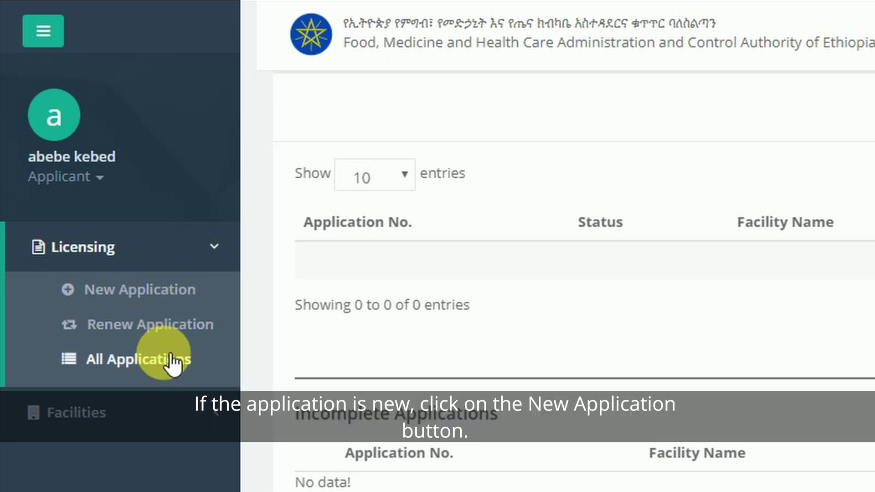
click(145, 289)
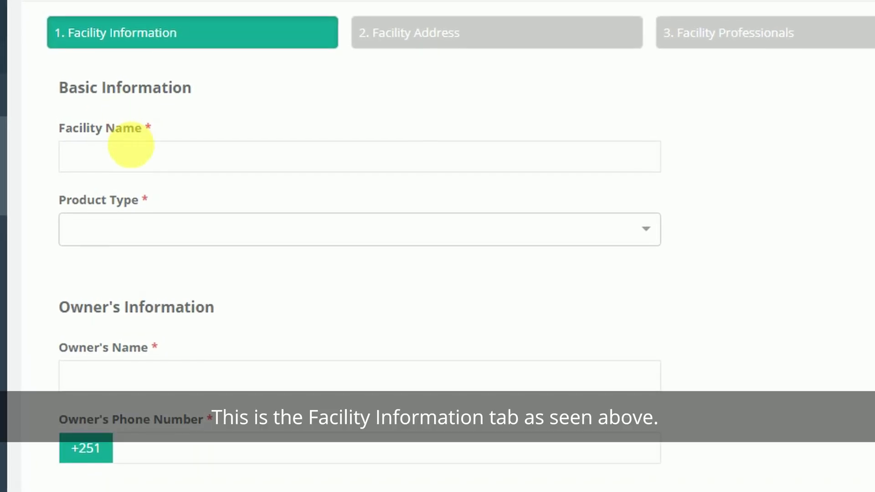
Step: Enter facility name ABE, product type Medicine and Medical devices, and the owner's name and phone
click(166, 170)
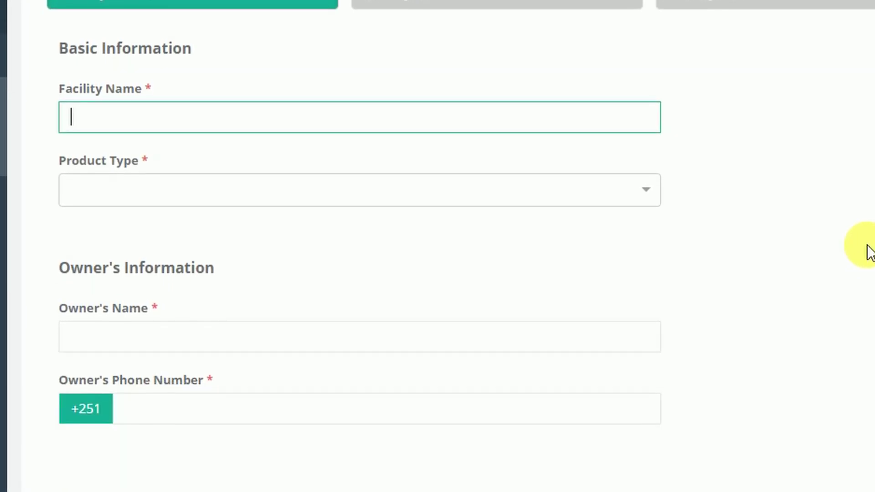
text(ABE)
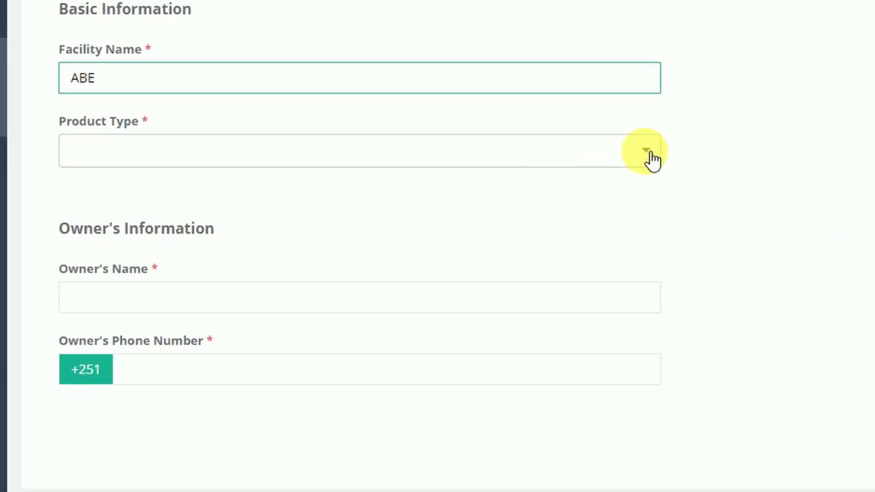
click(649, 166)
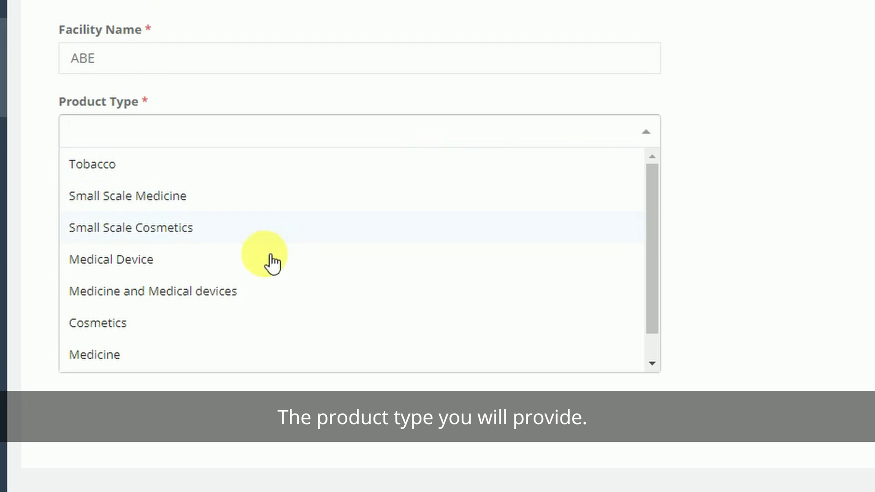
click(213, 295)
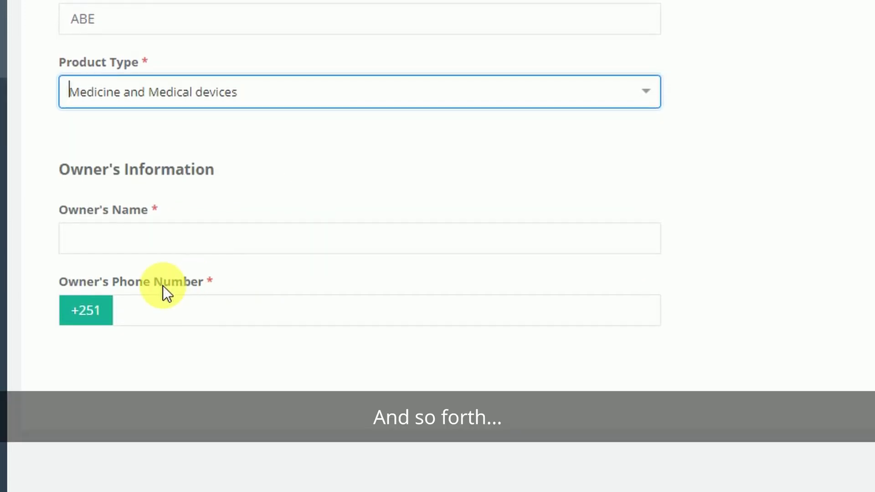
click(168, 242)
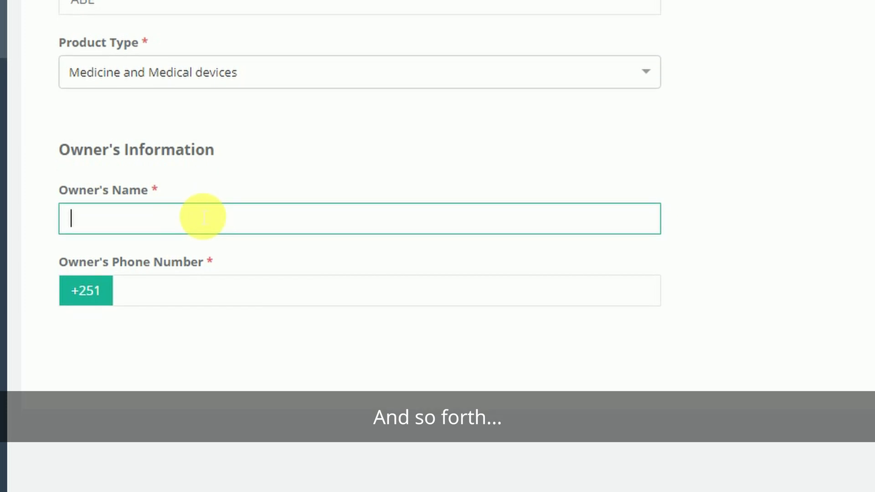
text(abebe)
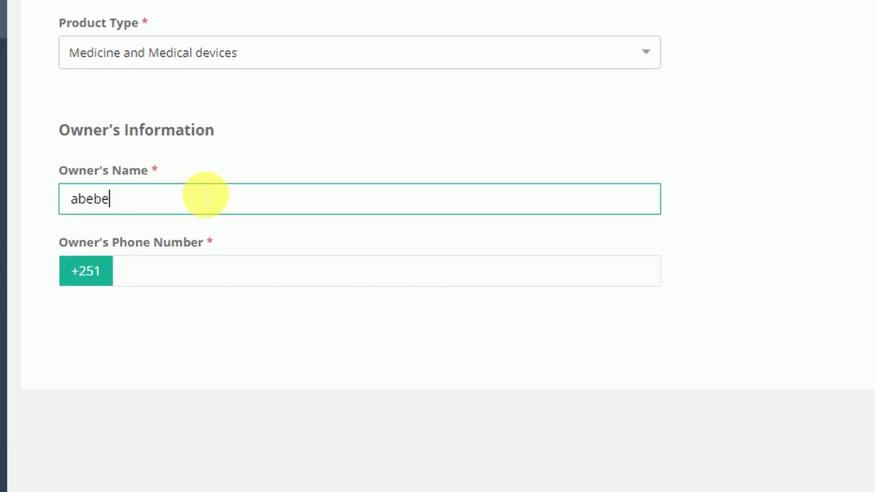
click(200, 264)
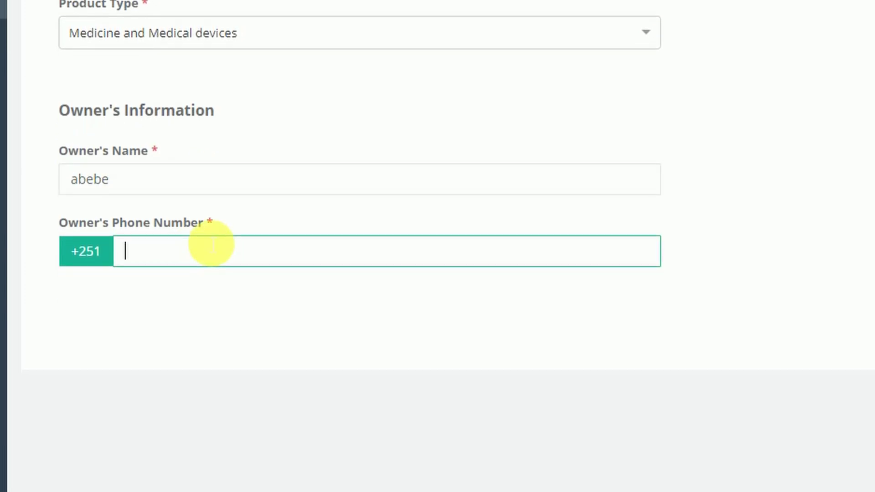
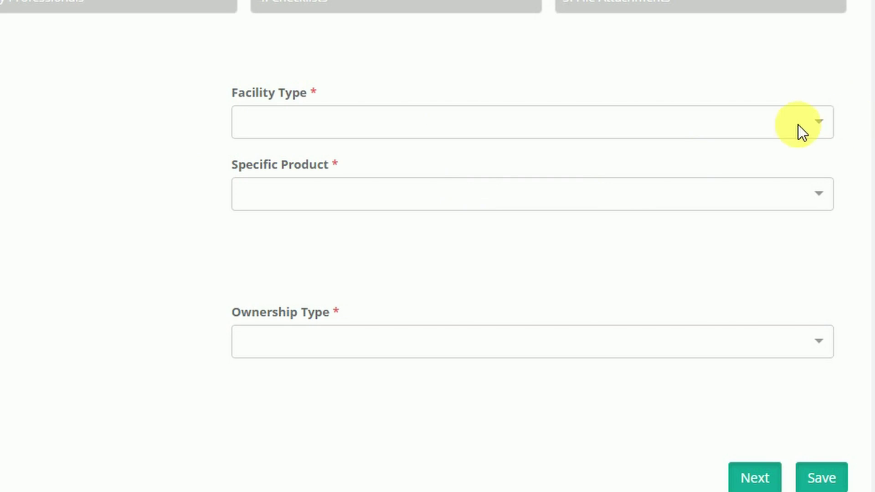
Step: Set facility type Importer and ownership PLC, save the draft, and continue to Facility Address
click(823, 125)
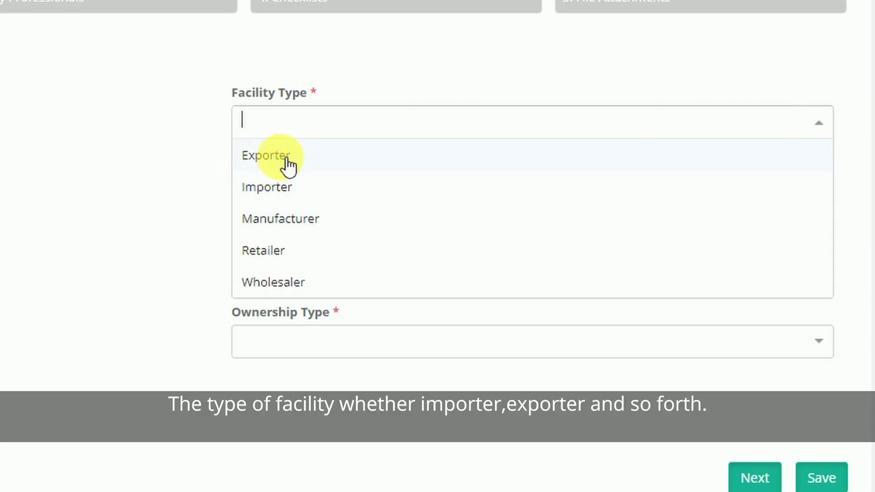
click(294, 185)
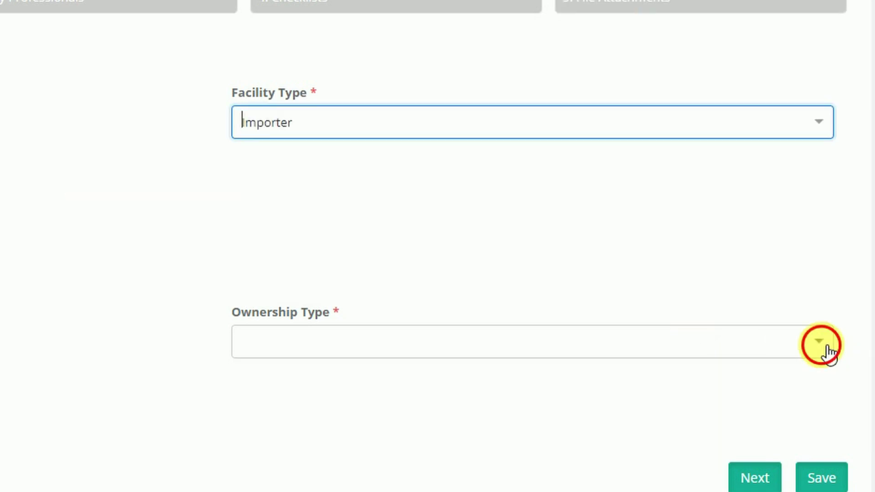
click(827, 353)
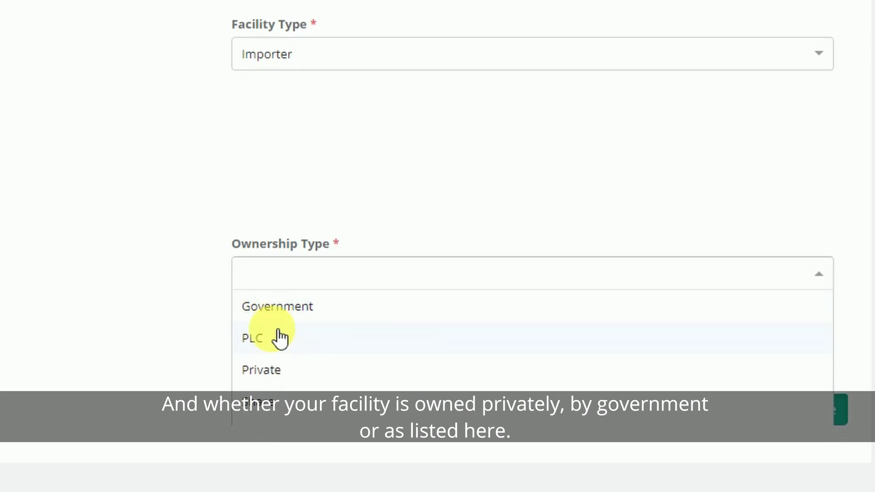
click(279, 362)
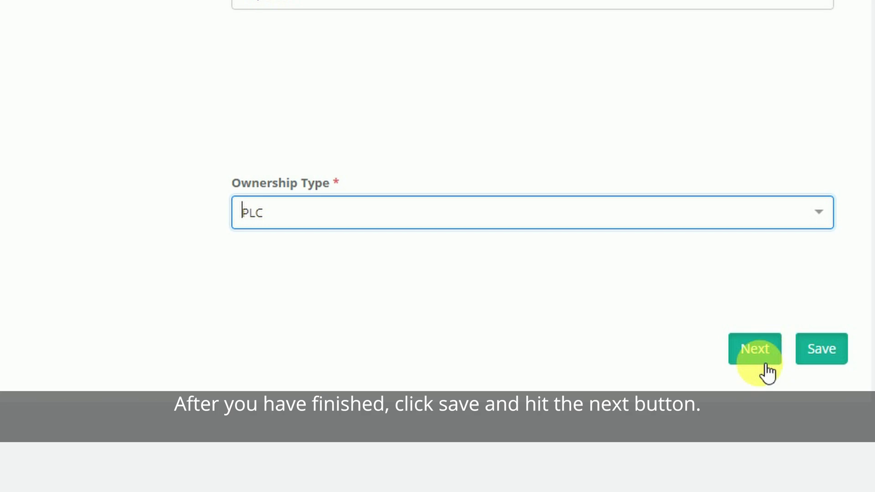
click(819, 357)
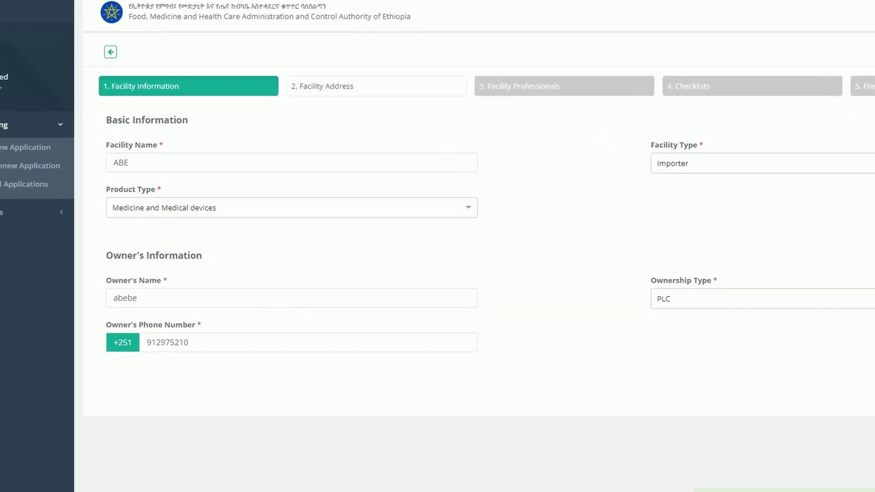
click(784, 490)
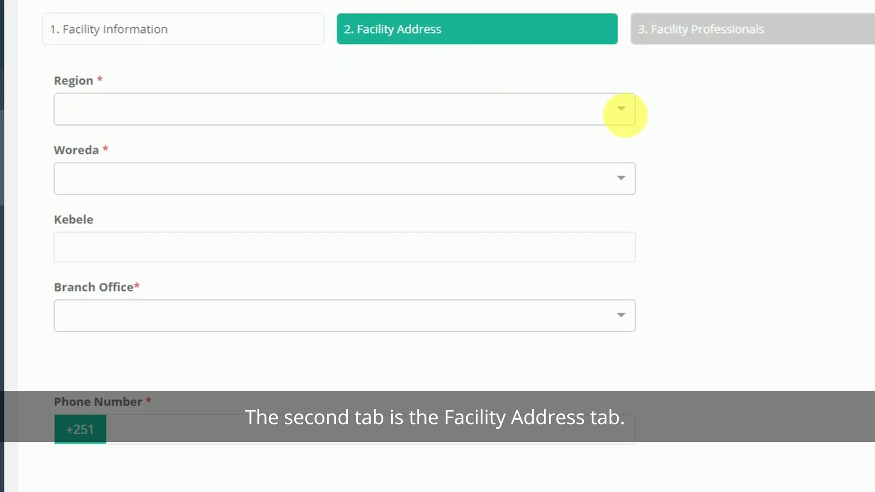
Step: Set region Addis Ababa, kebele 02 and branch office EFDA (Addis Ababa), then begin the facility phone
click(624, 109)
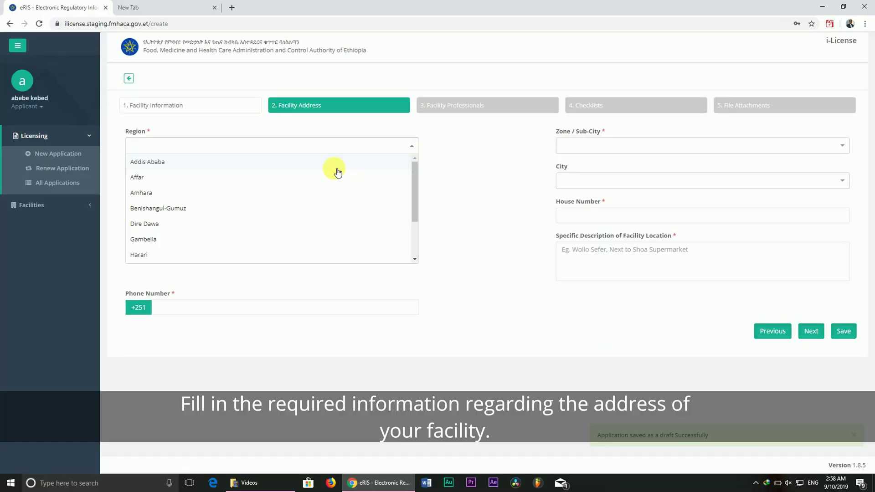
click(337, 169)
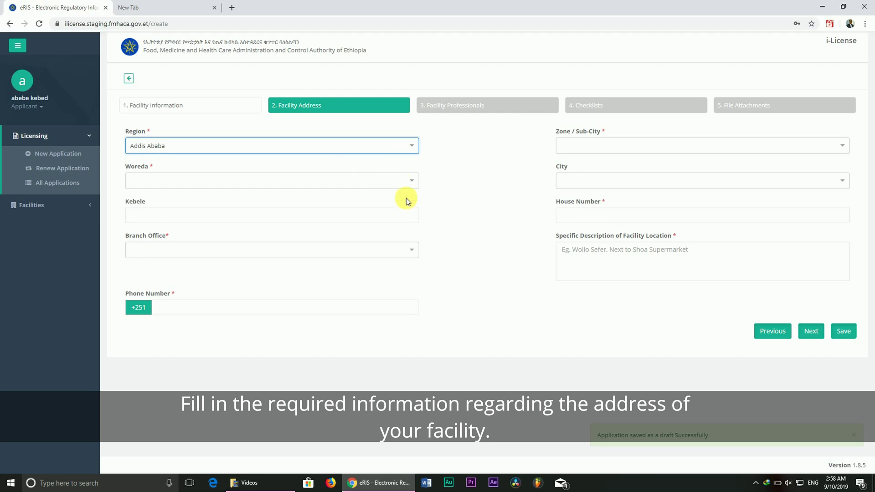
click(412, 185)
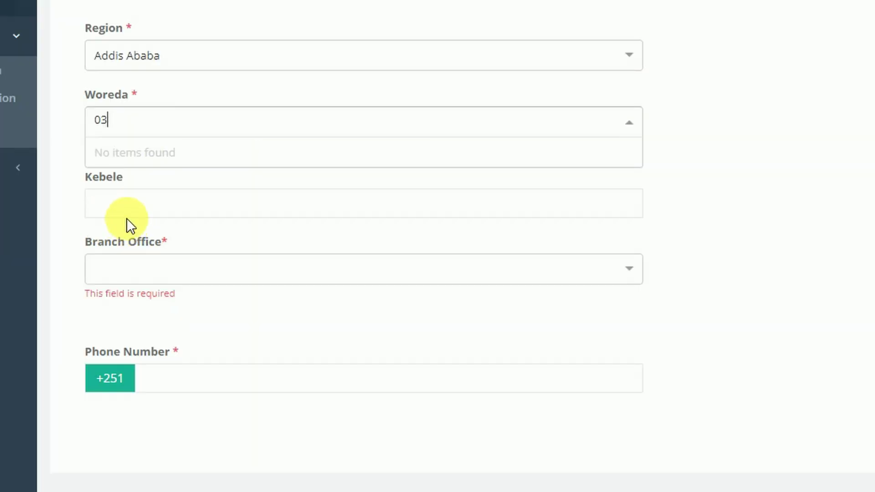
click(151, 219)
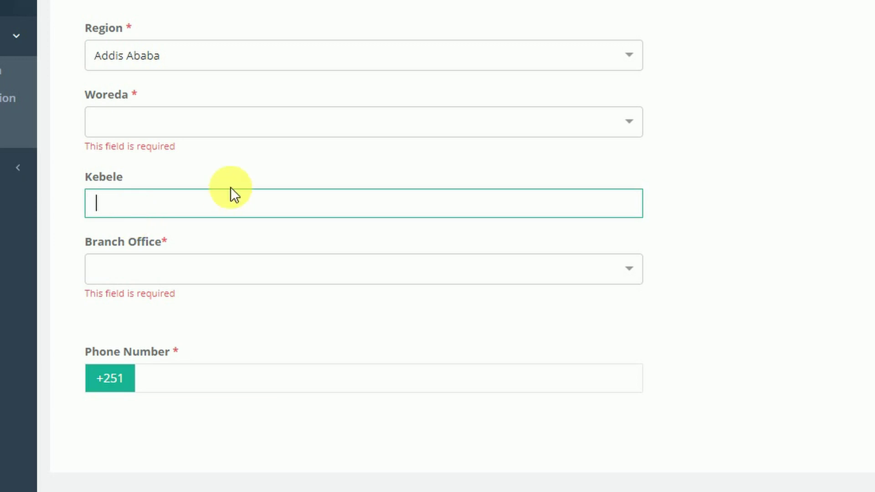
text(02)
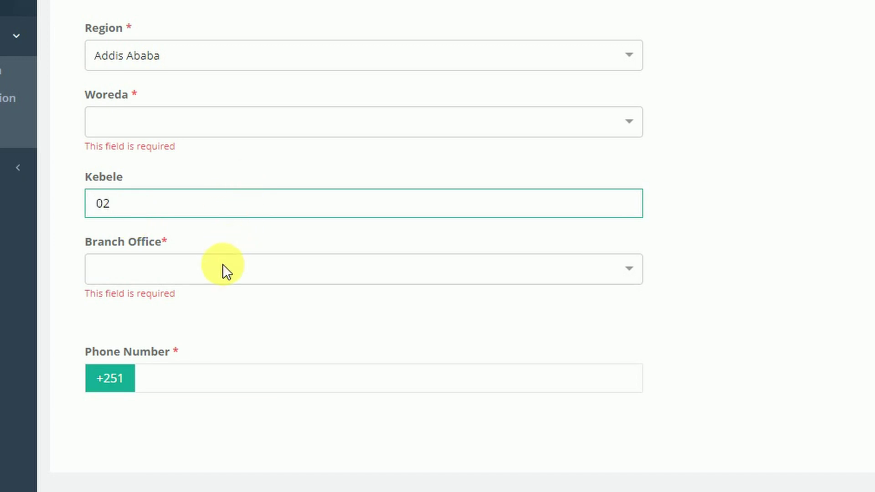
click(629, 277)
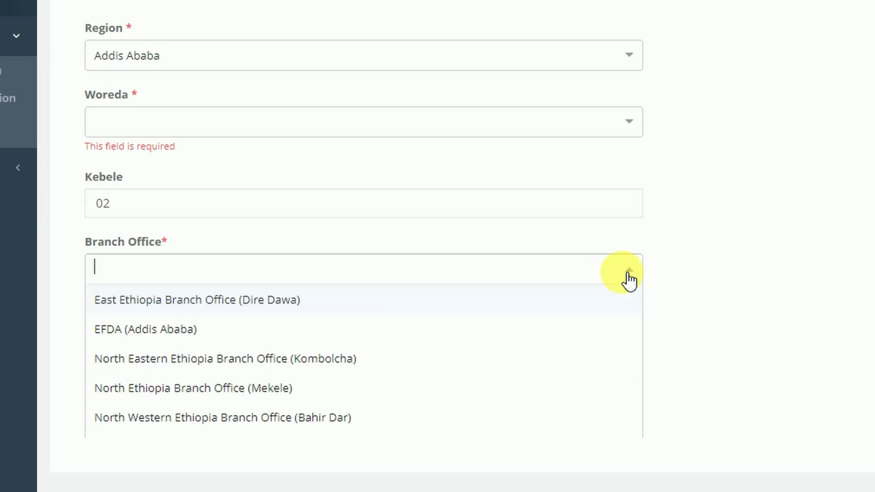
click(212, 341)
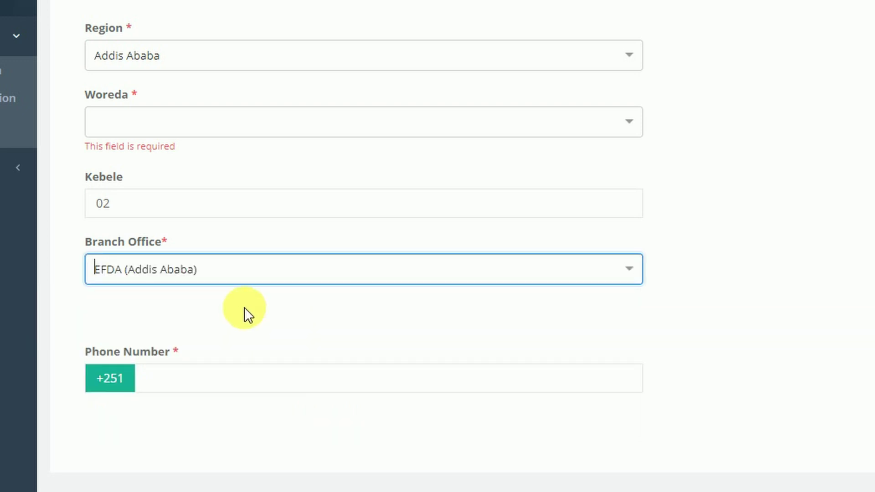
click(170, 389)
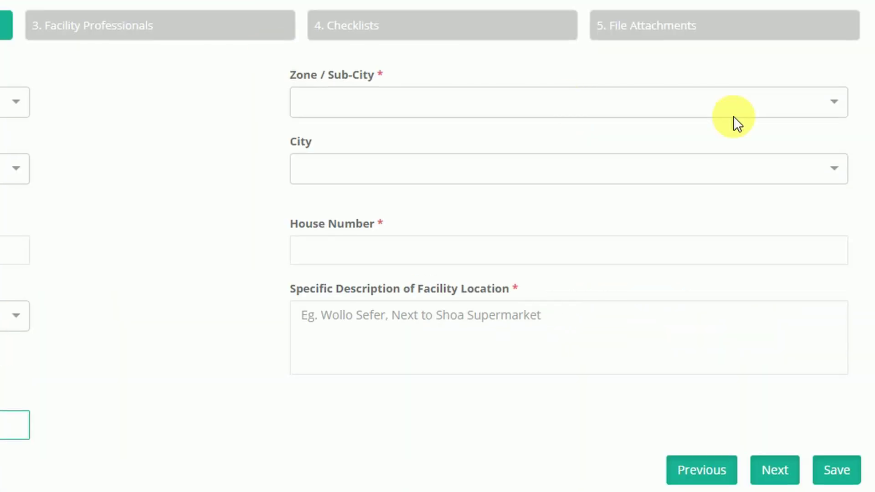
Step: Choose zone Addis Ketema Sub City, city Addis Ababa, house number 123, and location description 'Wello sefer'
click(838, 104)
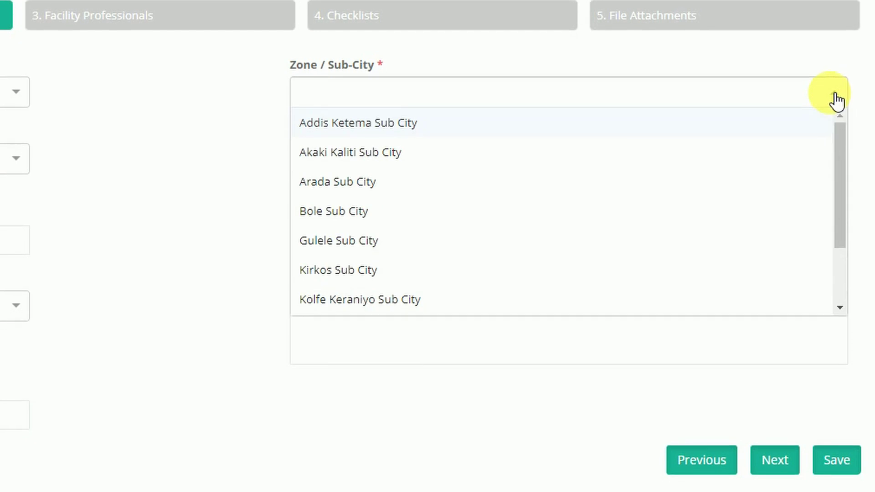
click(364, 132)
click(838, 147)
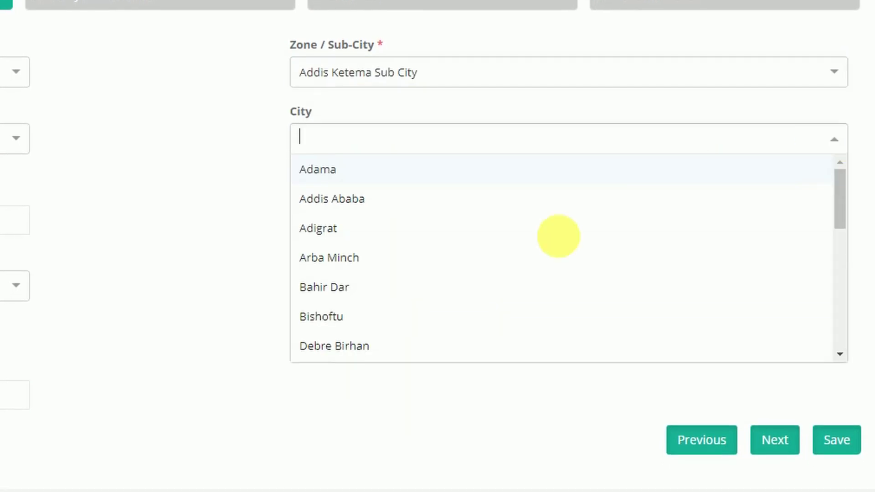
click(357, 201)
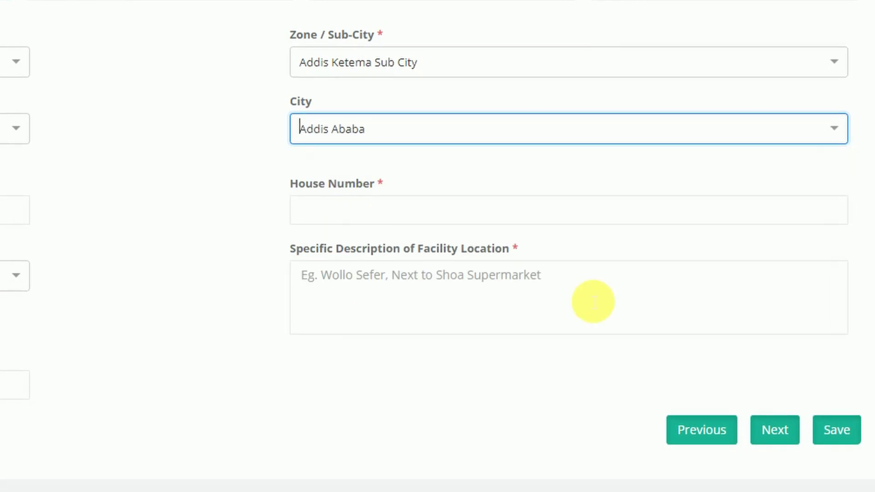
click(316, 223)
text(123)
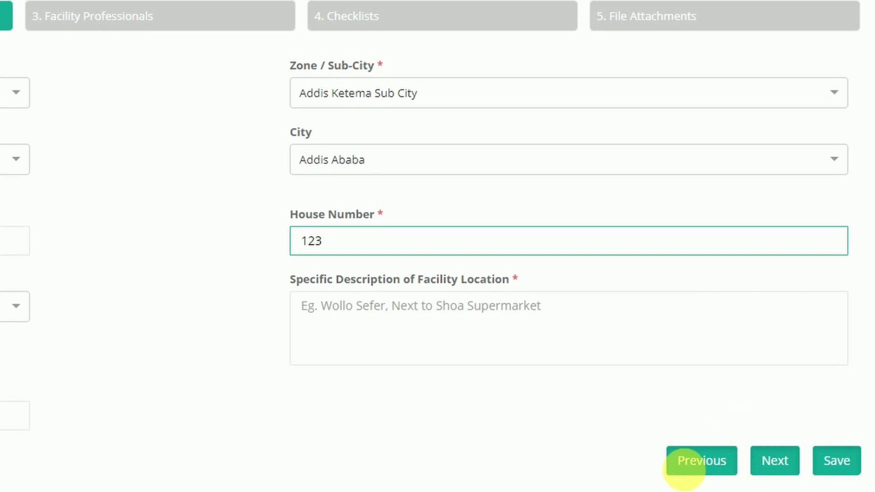
click(710, 474)
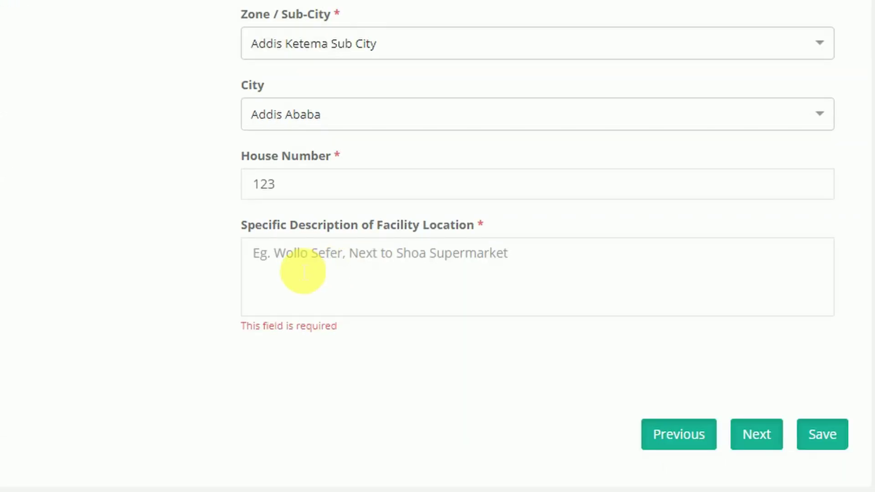
click(304, 264)
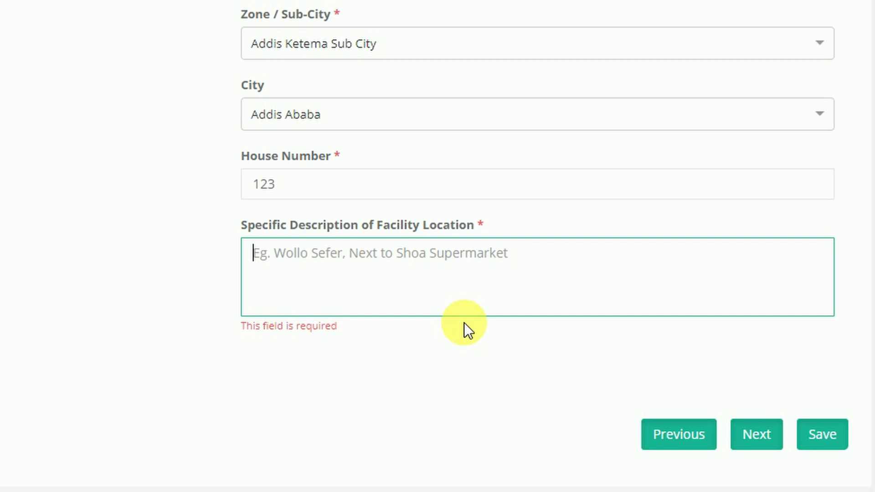
text(Wello s)
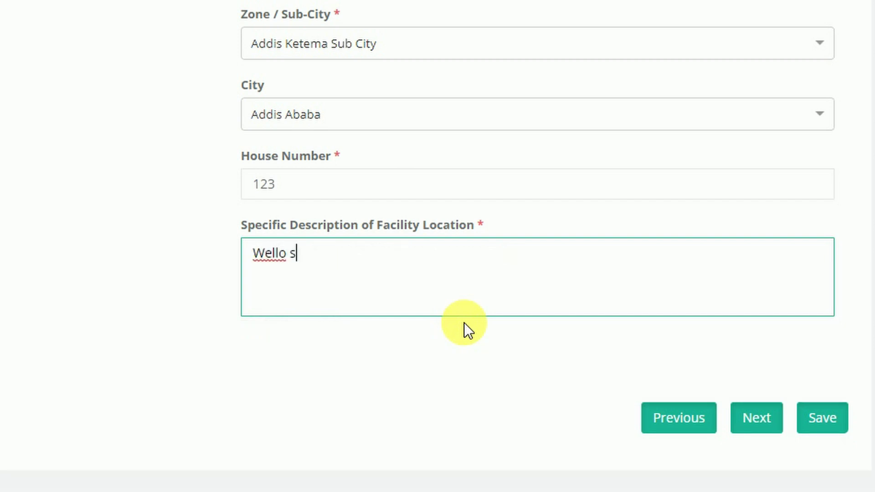
text(efer)
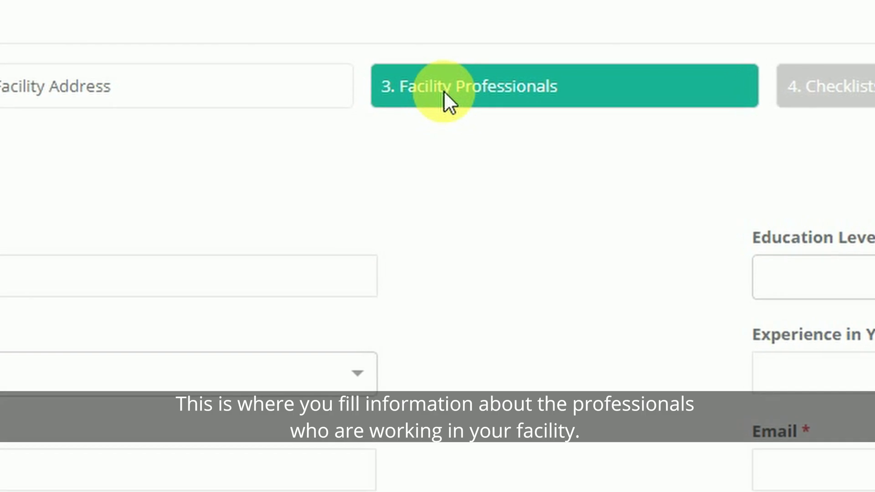
Step: Enter the Technical Manager's name, Pharmacist qualification, phone number and professional licence number
click(4, 282)
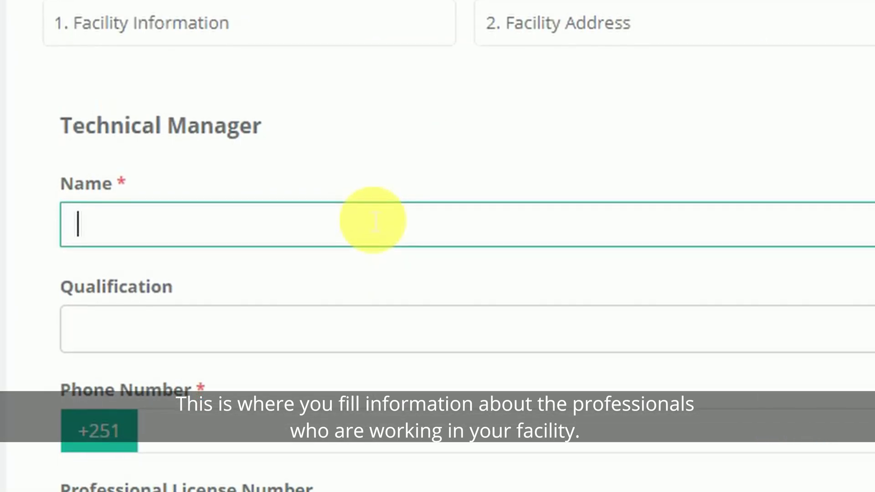
text(kebeb)
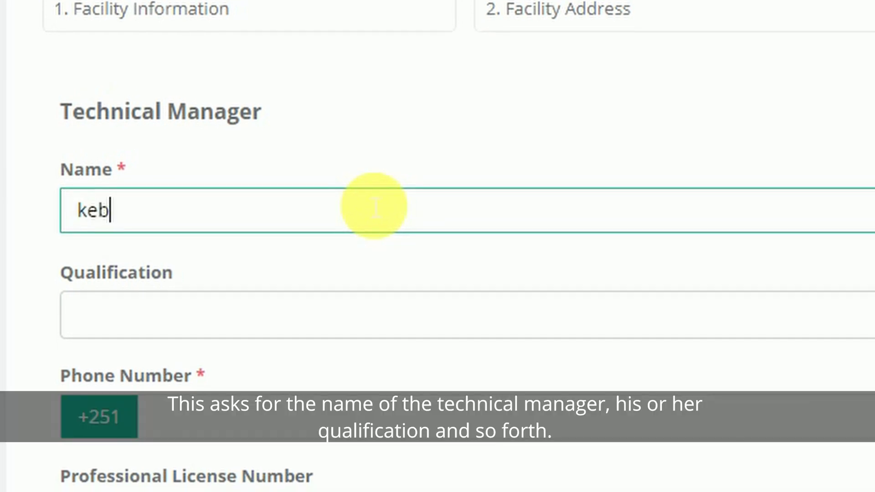
text(e)
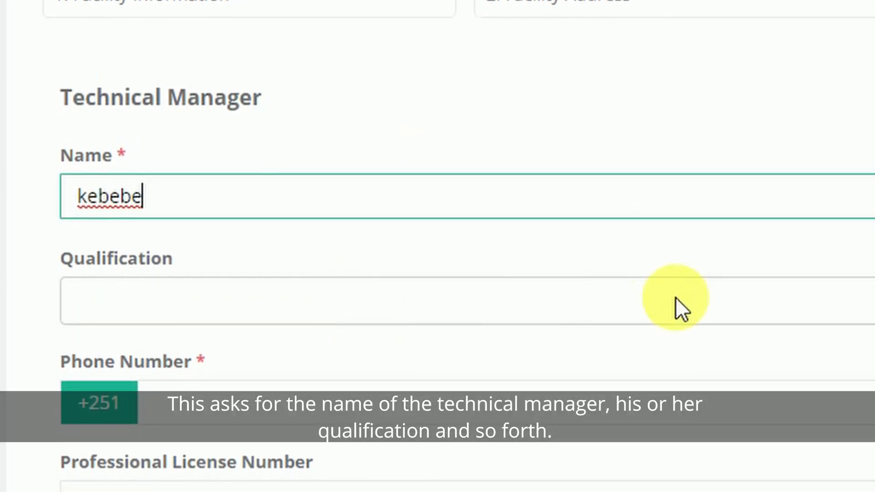
click(871, 295)
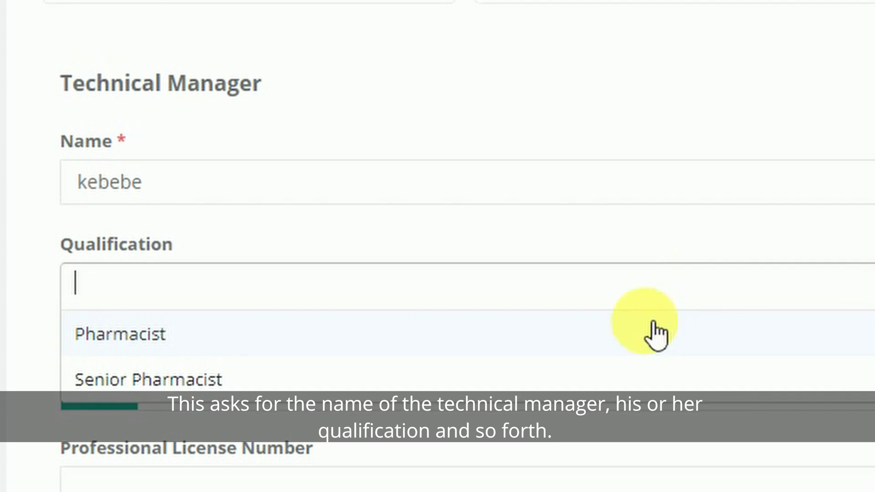
click(644, 348)
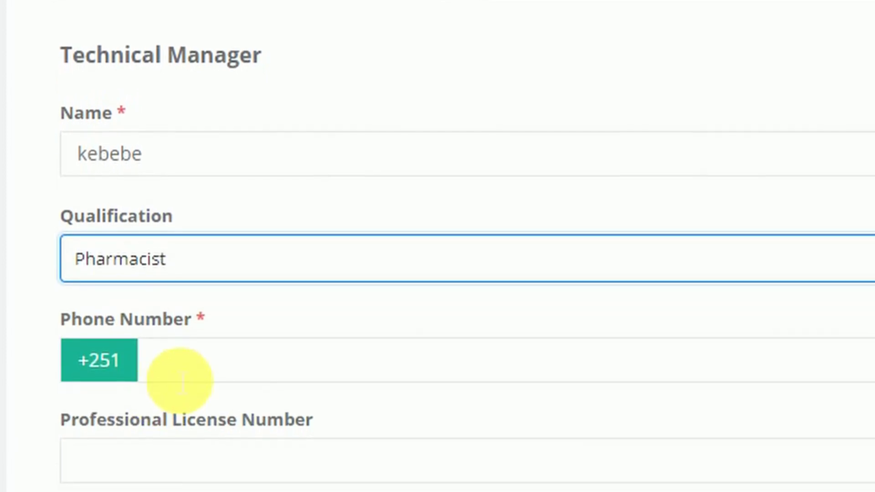
click(870, 358)
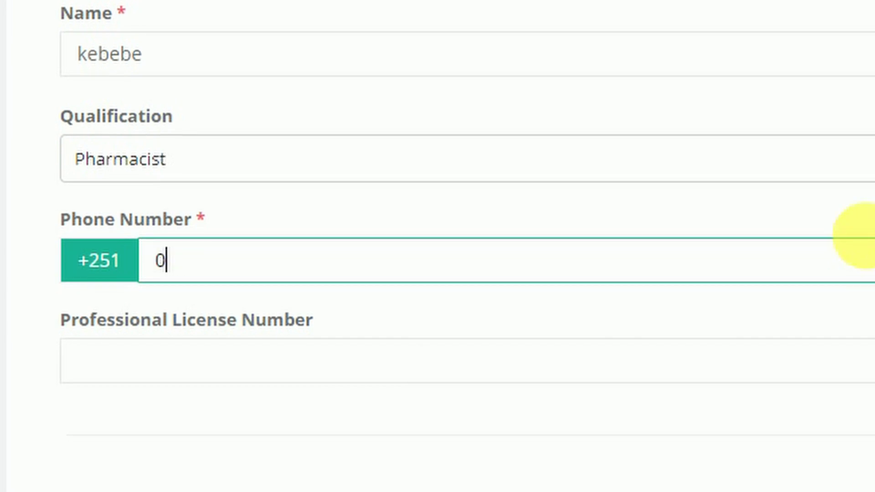
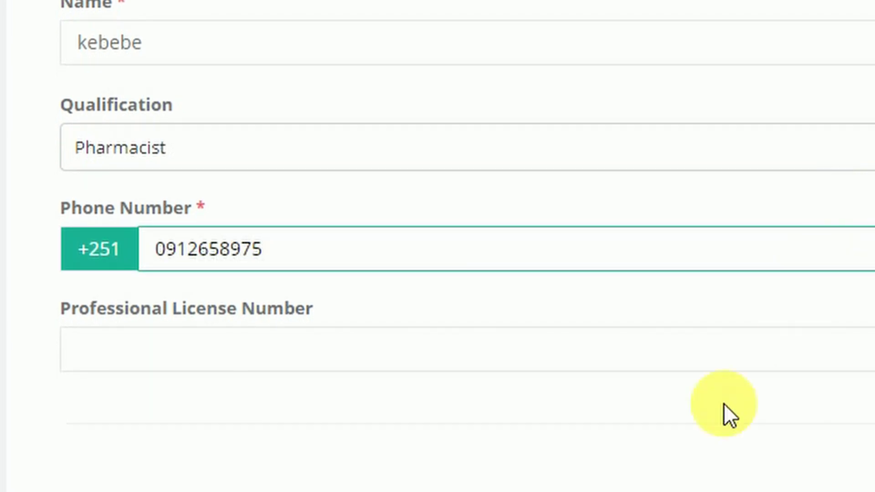
click(175, 370)
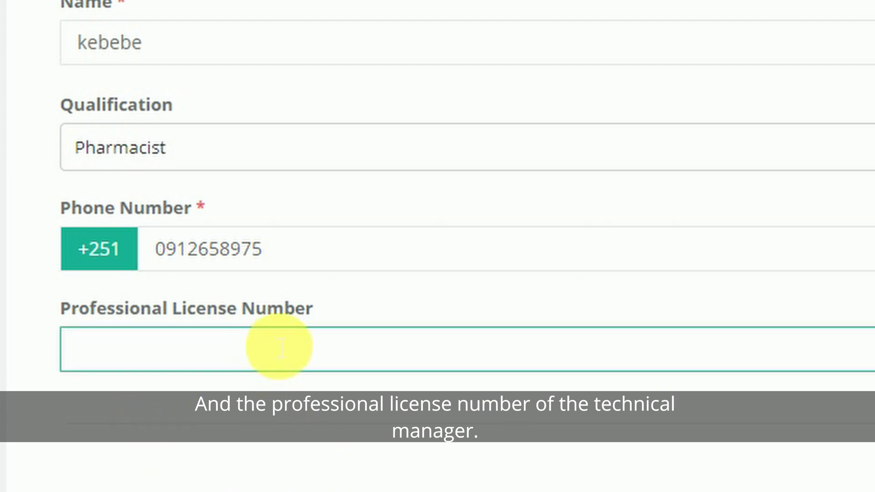
text(2345)
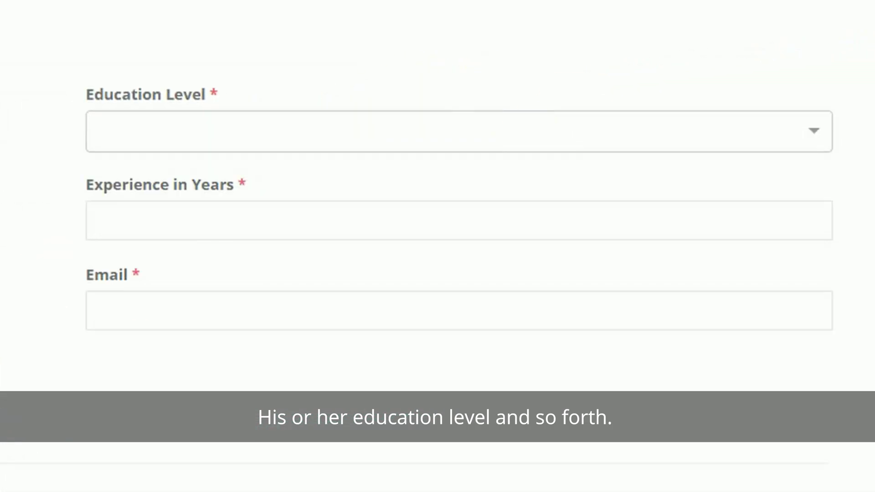
Step: Set the Technical Manager's education to Degree with 5 years' experience and enter the e-mail
click(819, 150)
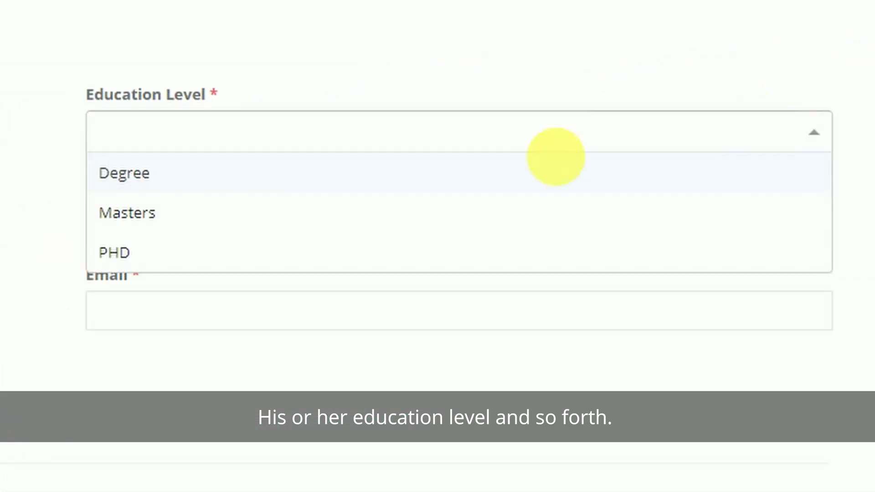
click(154, 187)
click(165, 244)
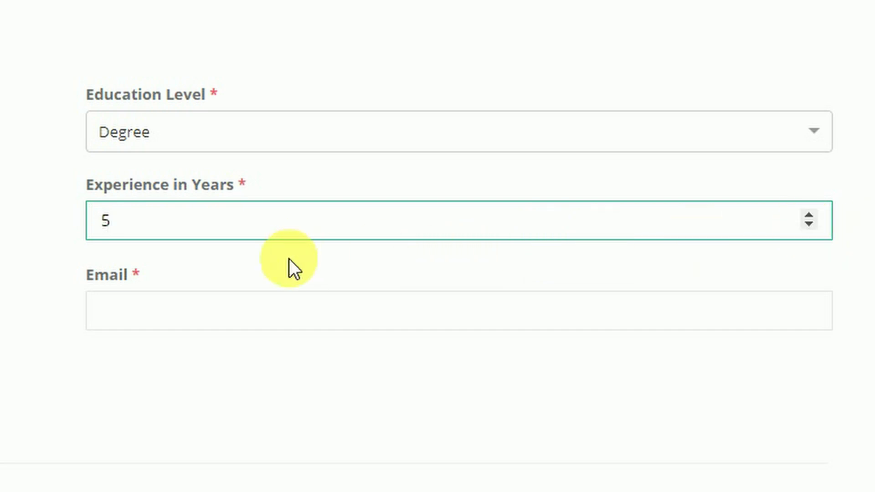
click(226, 319)
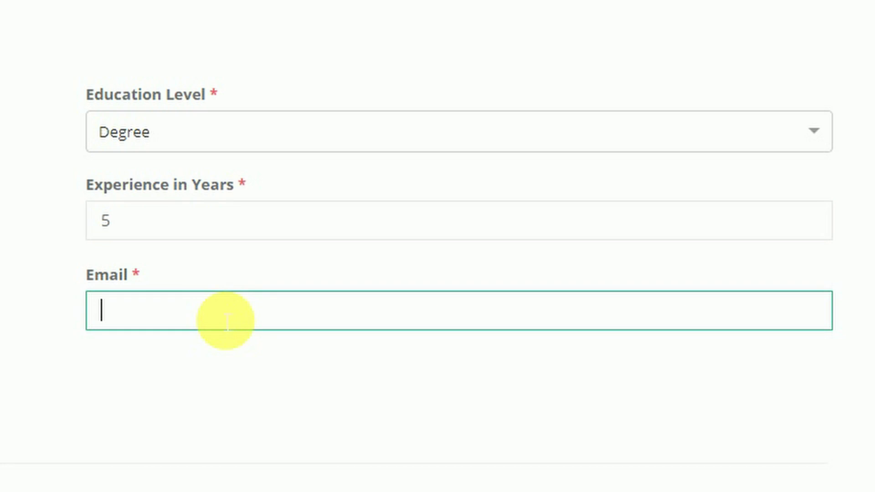
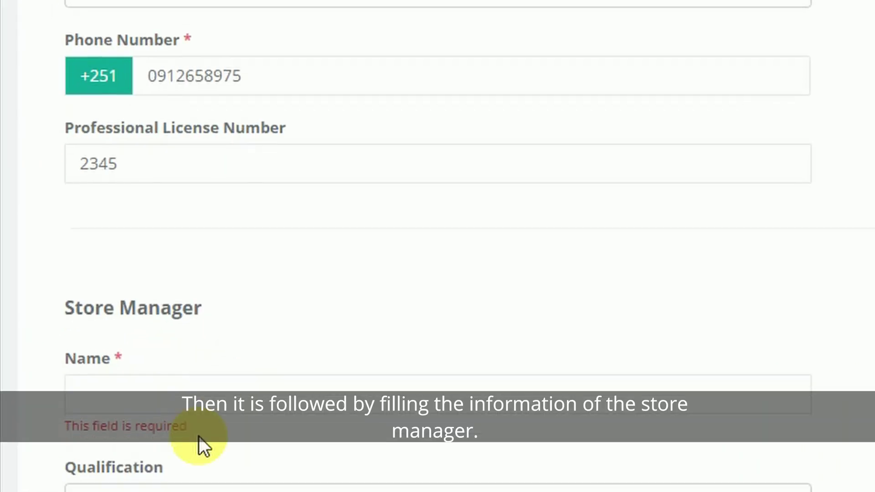
Step: Enter the Store Manager's name, Druggist qualification and phone number
click(173, 351)
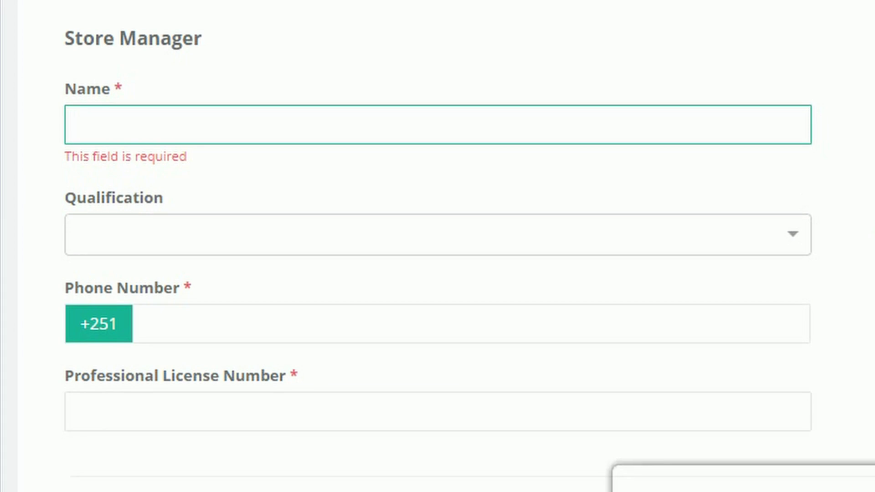
text(kebede)
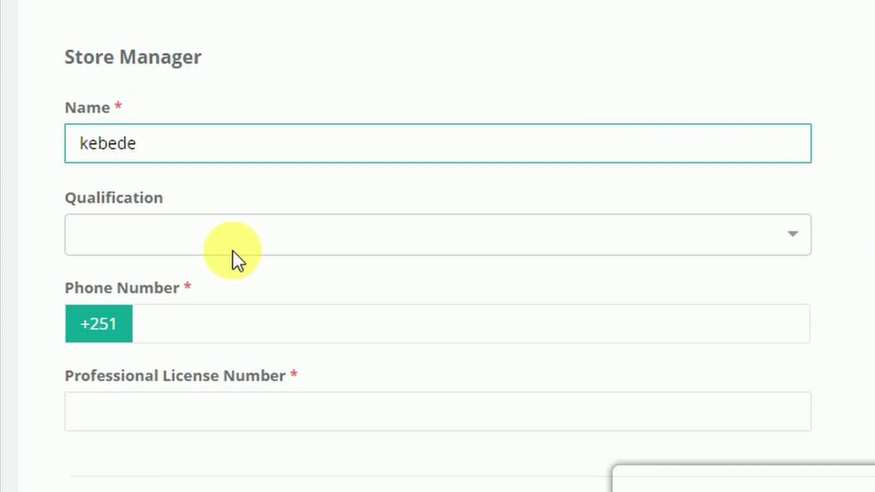
click(802, 243)
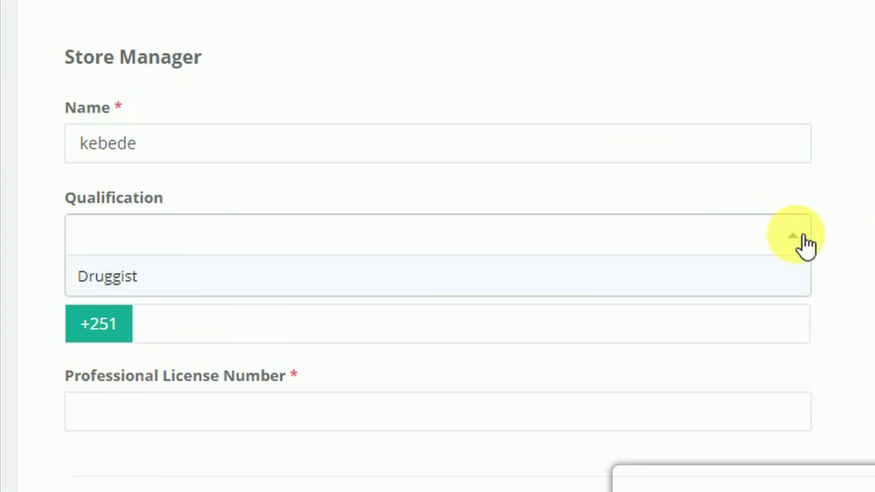
click(575, 277)
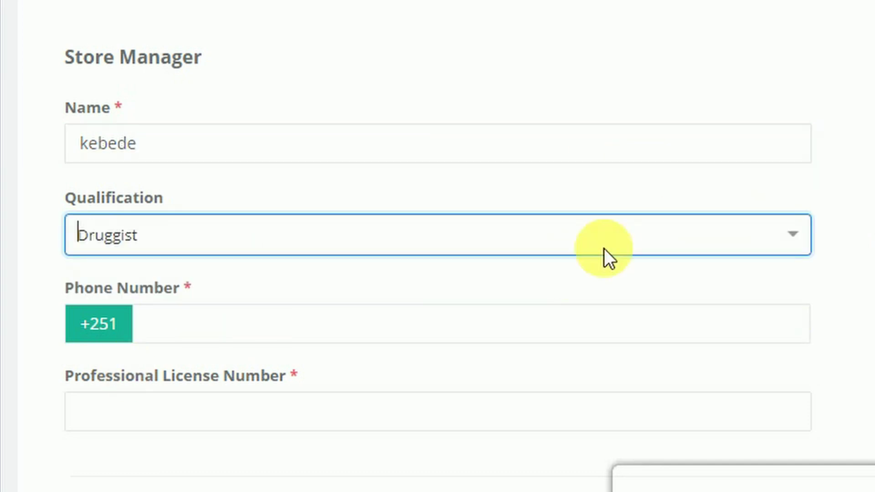
click(164, 337)
text(9)
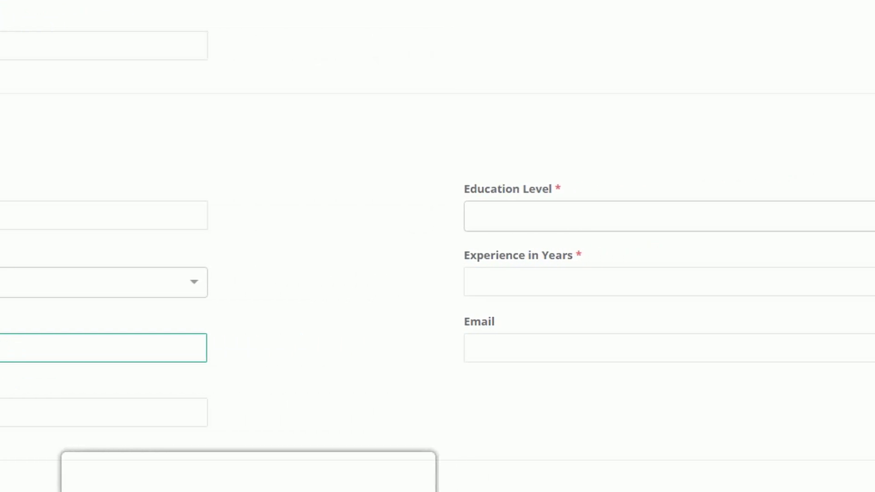
Step: Set the Store Manager's education to Diploma with 3 years' experience, then fill the e-mail field
click(856, 216)
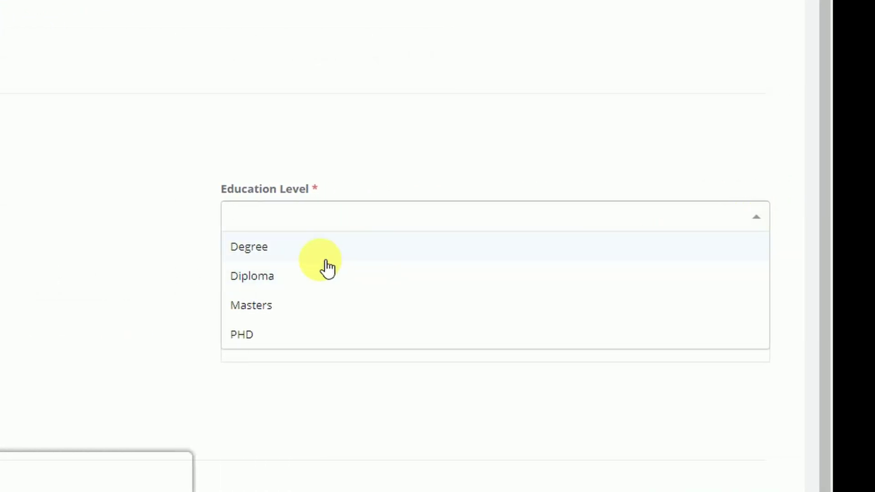
click(285, 285)
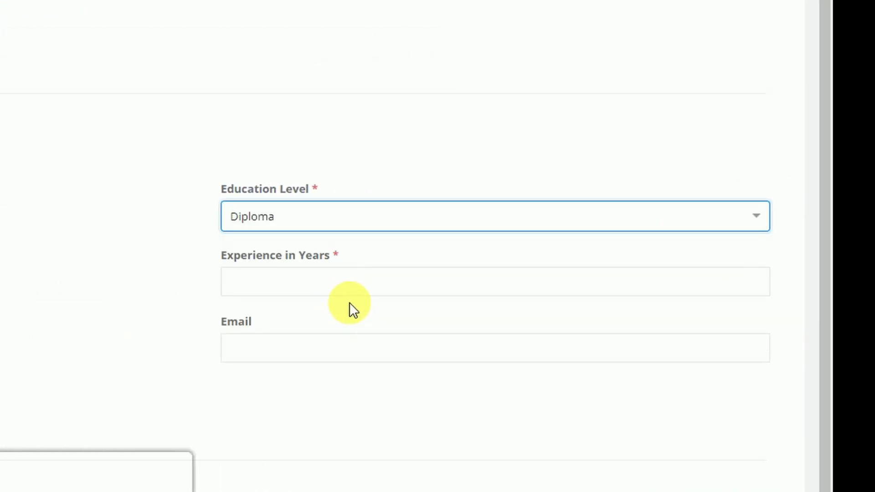
click(355, 285)
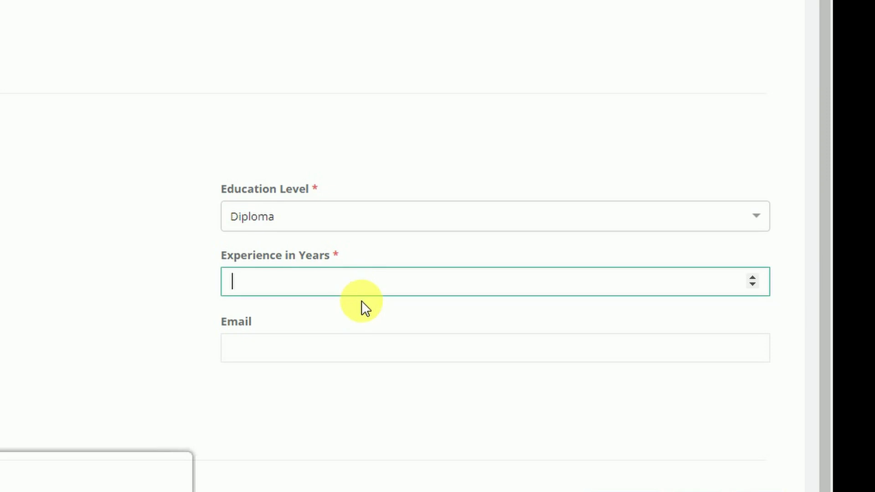
text(3)
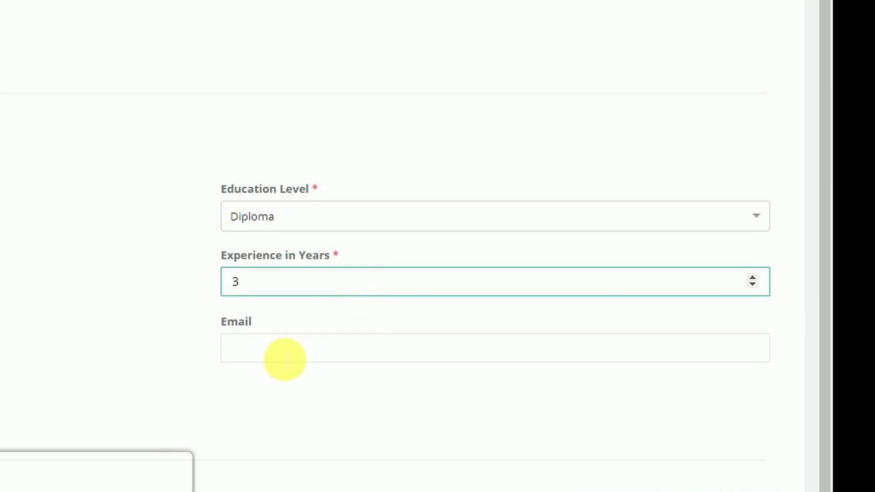
click(283, 358)
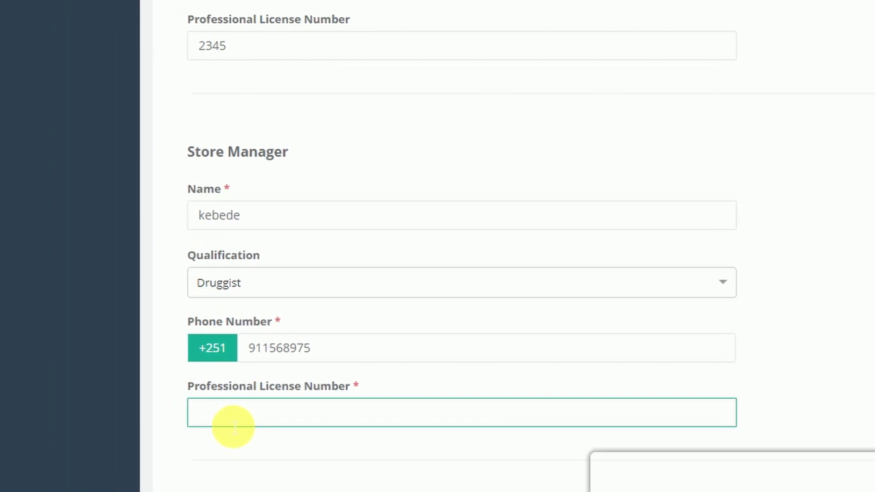
text(889)
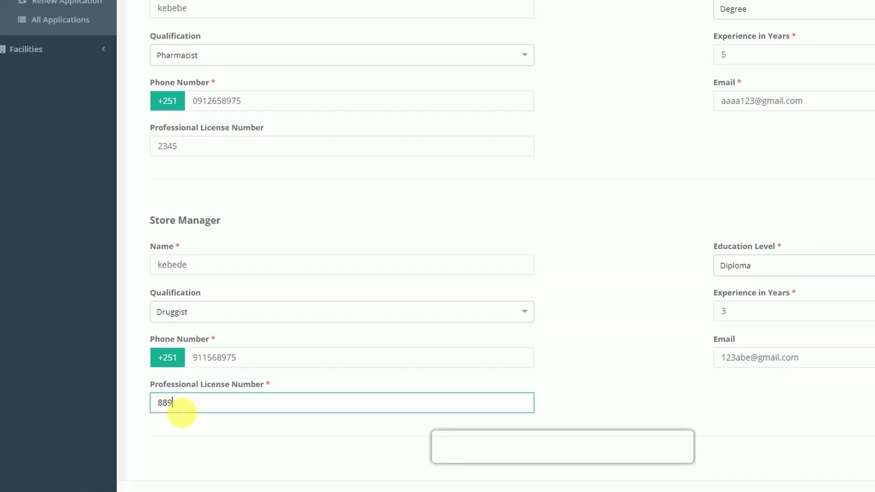
text(7)
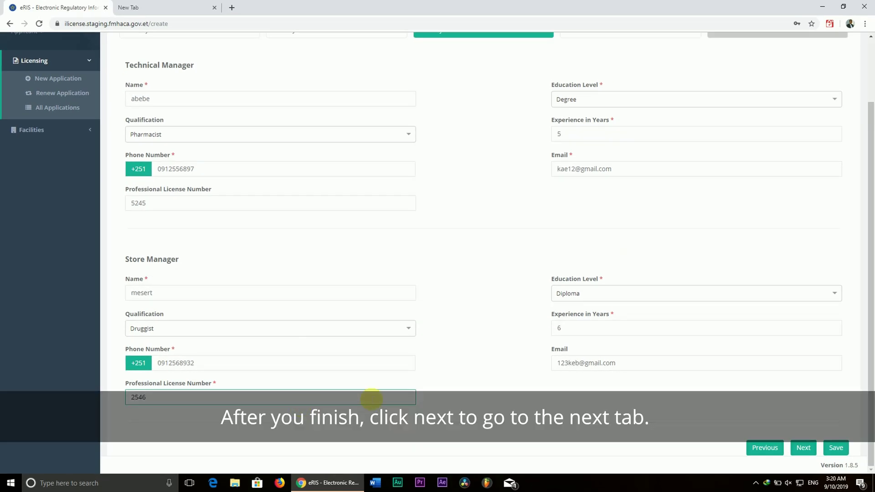
Step: Open the Checklists step: road access No, water supply and communication Yes, next two Yes and No
click(811, 450)
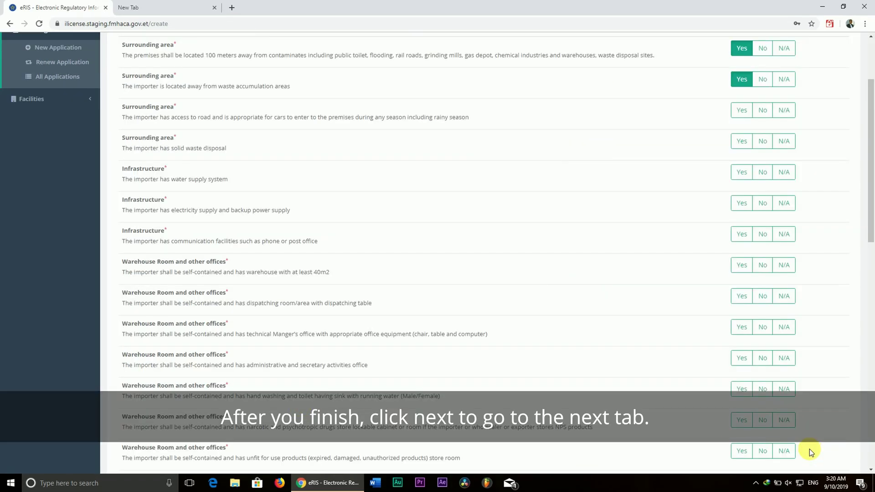
scroll(554, 206, up, 3)
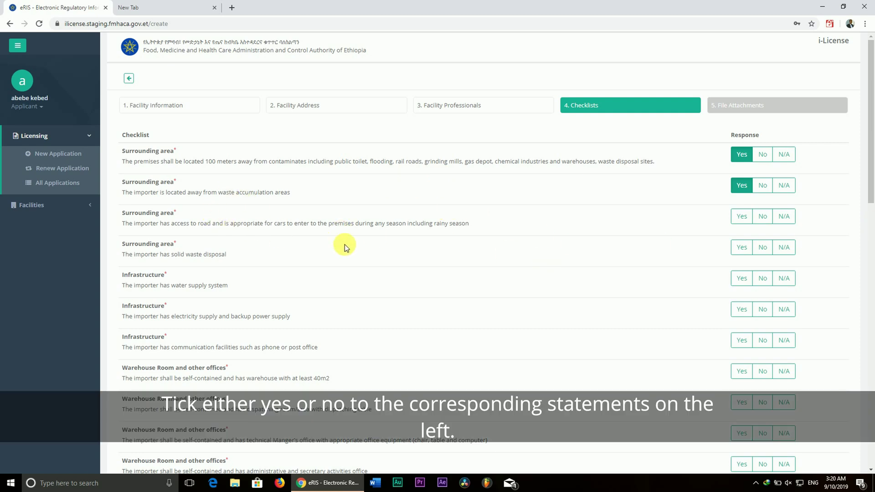
scroll(369, 251, down, 5)
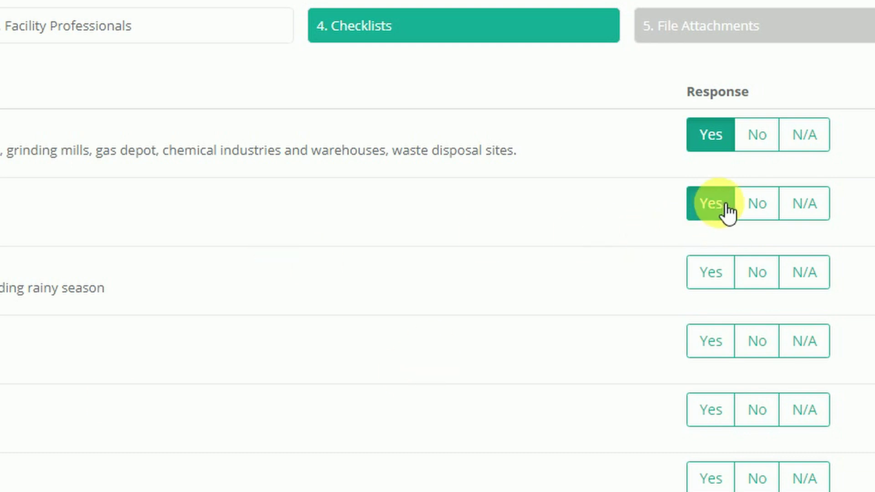
click(775, 276)
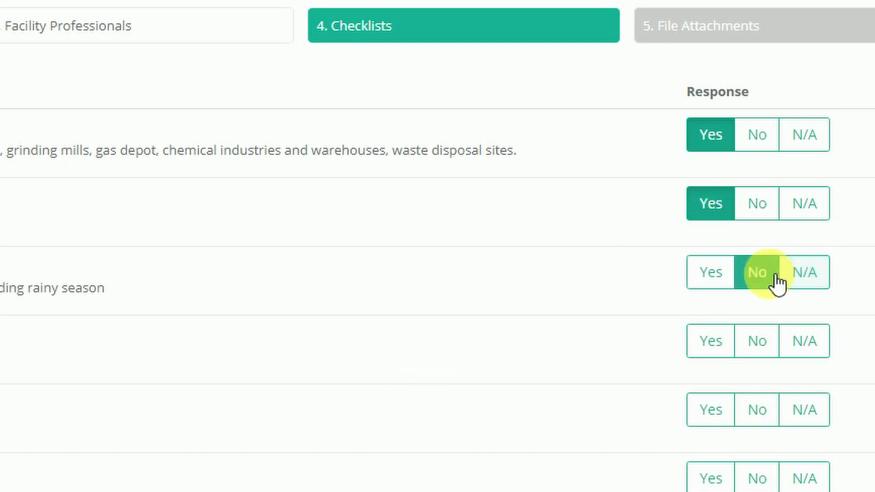
click(715, 412)
scroll(703, 297, down, 4)
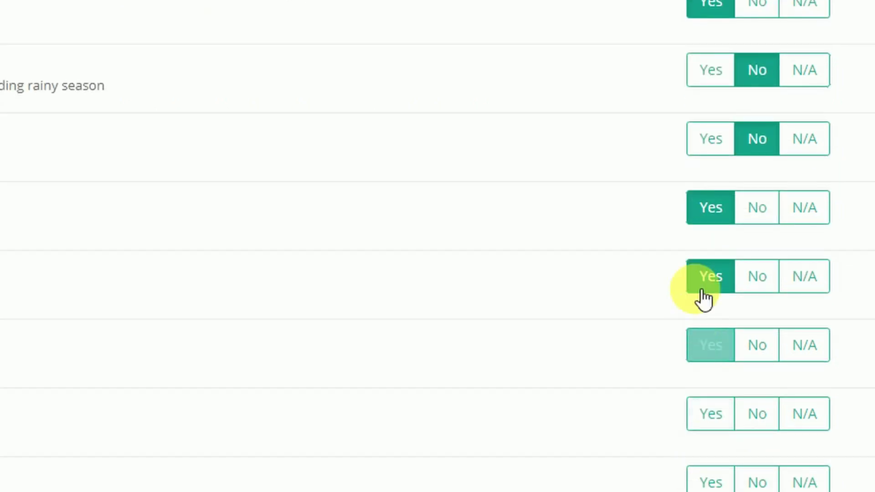
click(706, 345)
click(726, 481)
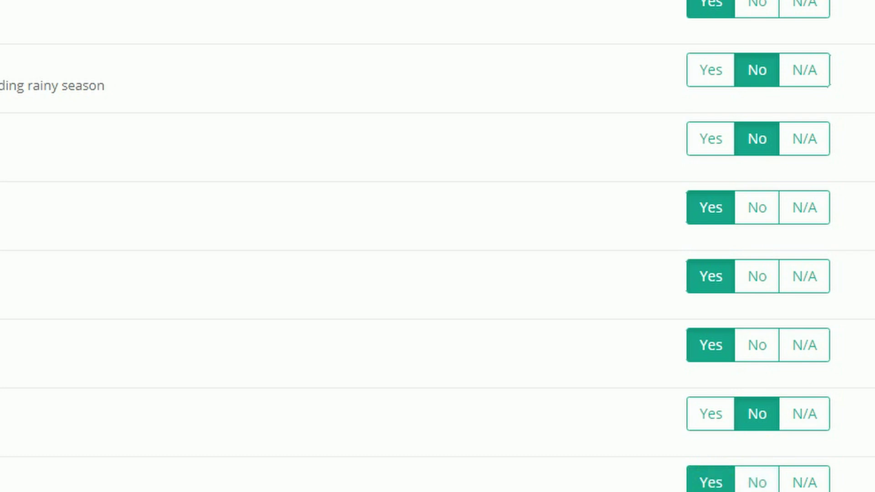
scroll(752, 410, down, 4)
click(773, 361)
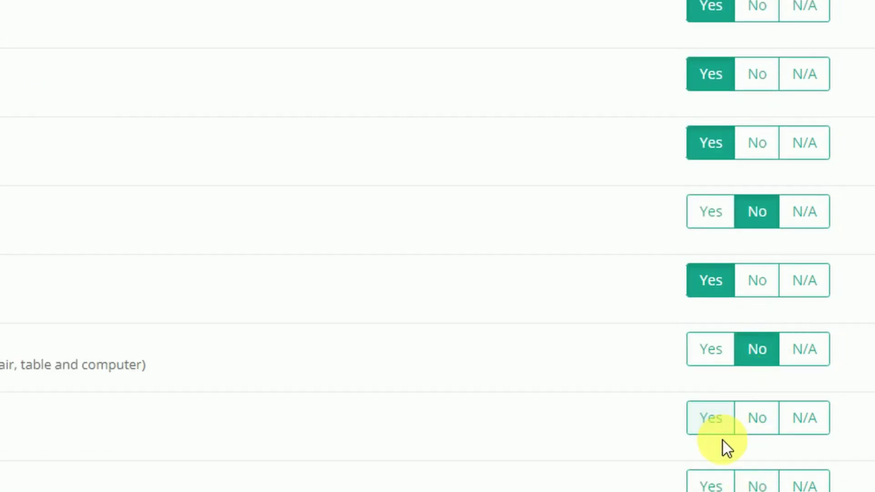
Step: Answer the warehouse statements Yes, from narcotics storage through ventilation, with hand washing No
scroll(722, 441, down, 4)
click(712, 235)
click(754, 292)
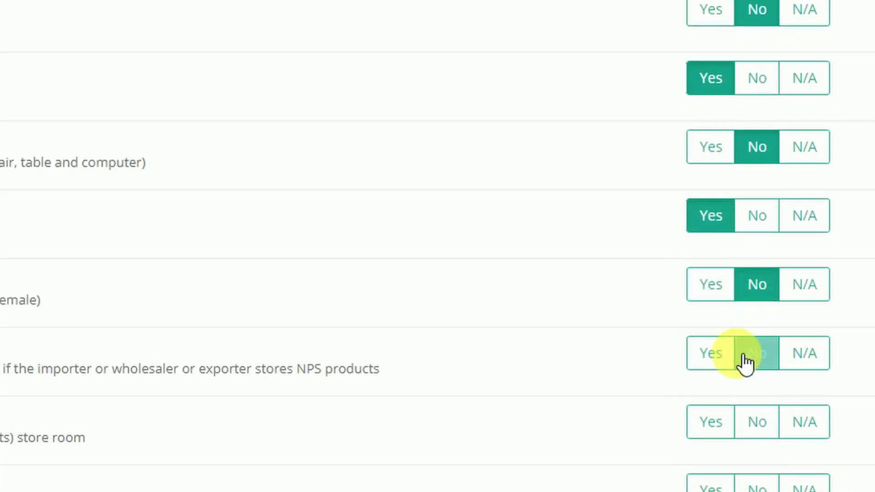
click(722, 360)
click(737, 418)
click(728, 362)
click(718, 419)
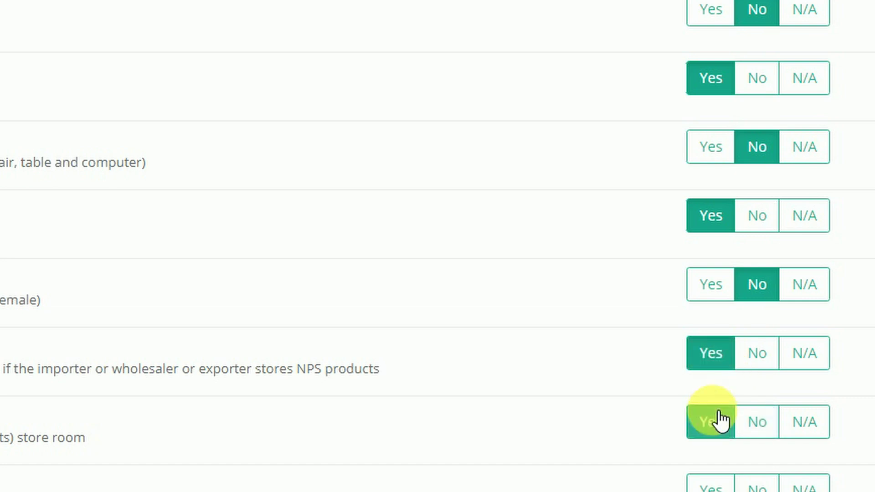
click(697, 485)
click(711, 253)
click(710, 324)
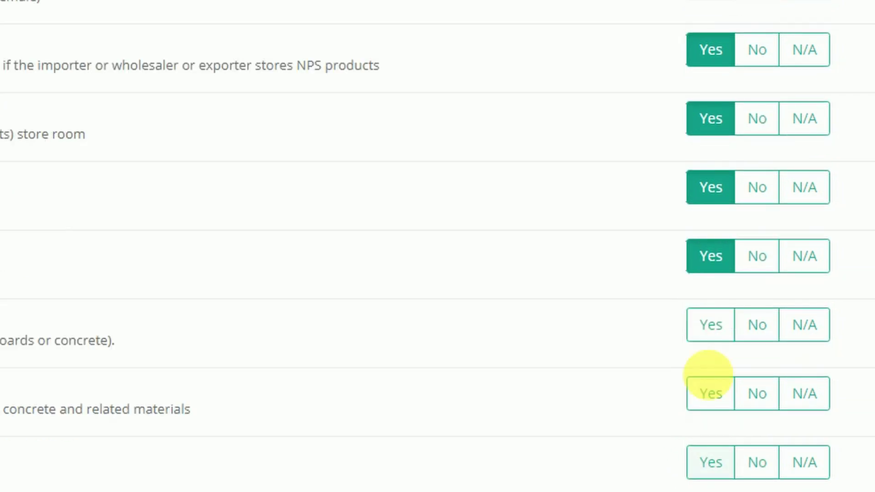
click(709, 392)
click(708, 460)
click(747, 333)
Step: Answer Yes for thermometer, fire extinguisher, first aid and all professional staffing statements
scroll(737, 250, down, 3)
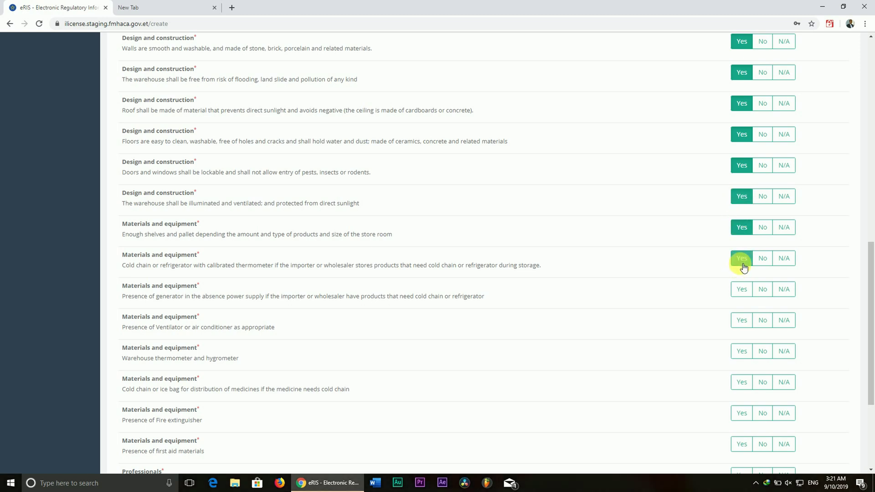
scroll(747, 324, down, 2)
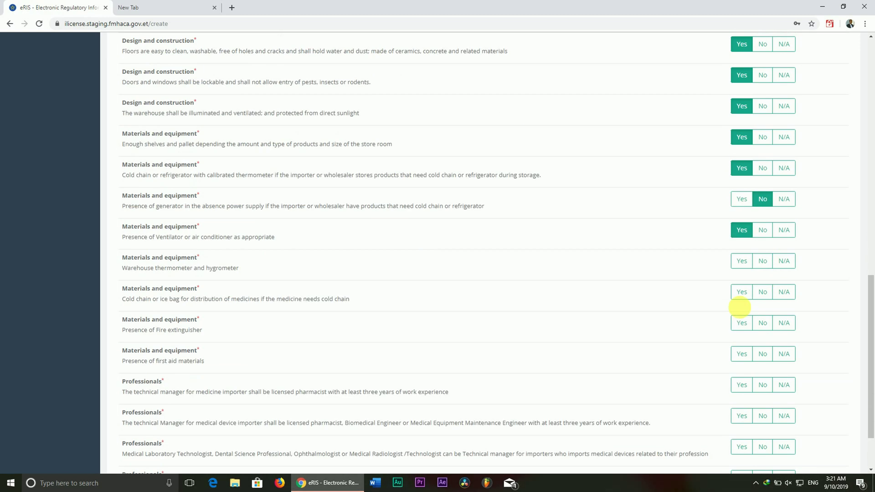
click(737, 260)
click(742, 322)
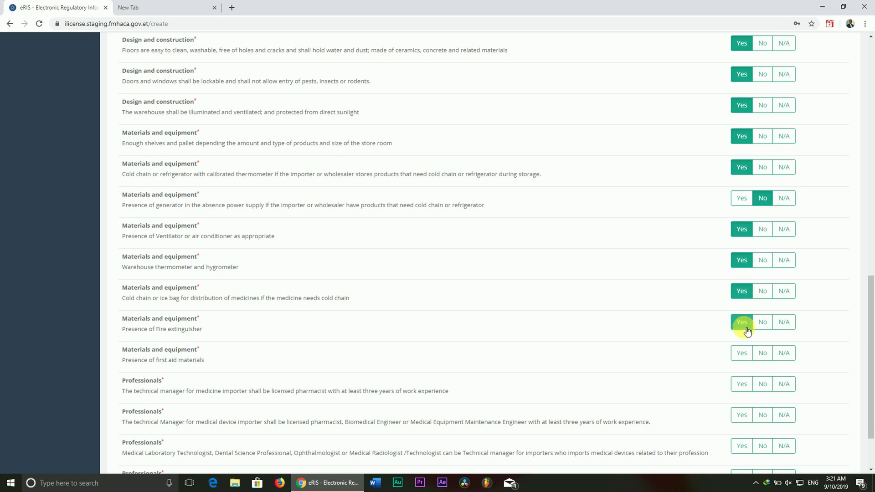
click(741, 354)
click(741, 384)
scroll(742, 378, down, 3)
click(744, 342)
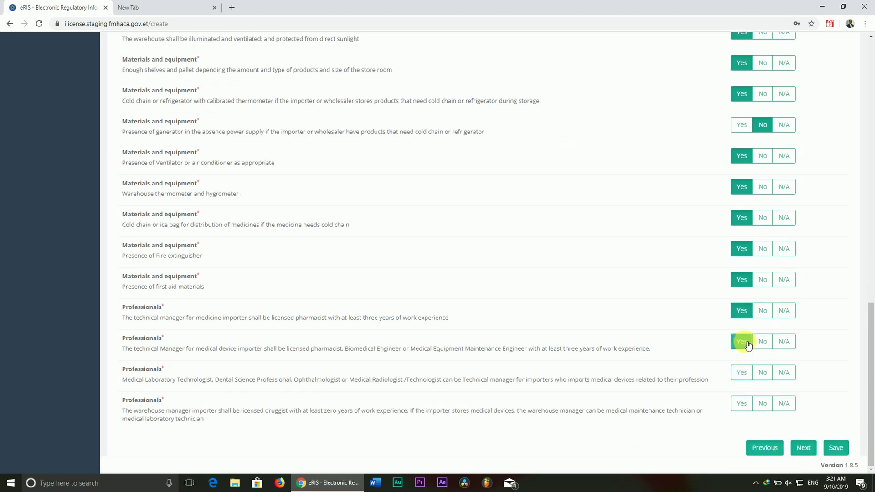
click(734, 371)
click(741, 403)
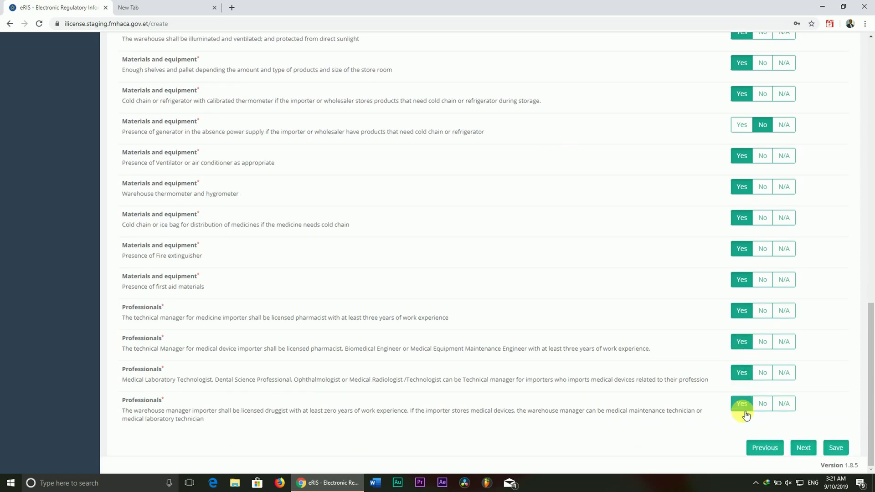
Step: Advance to the File Attachments step and open the file chooser for the Content Verification (Map or Lease) row
click(803, 449)
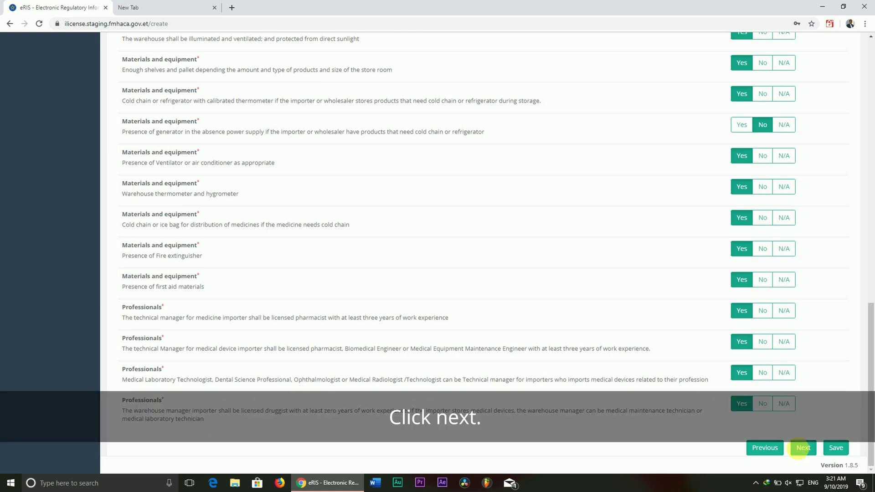
click(801, 448)
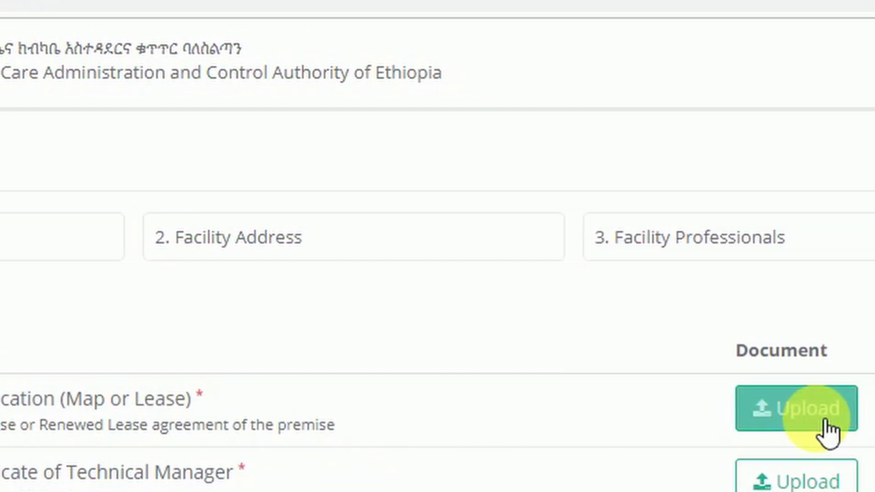
click(826, 422)
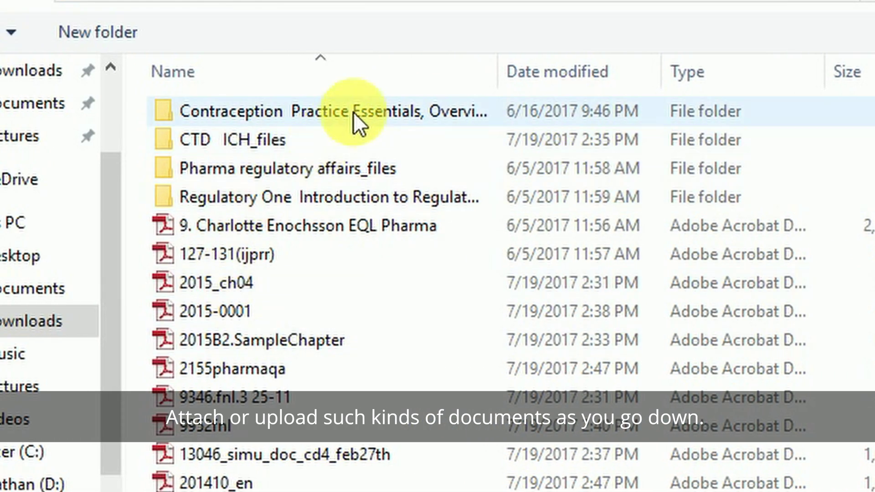
scroll(349, 348, down, 5)
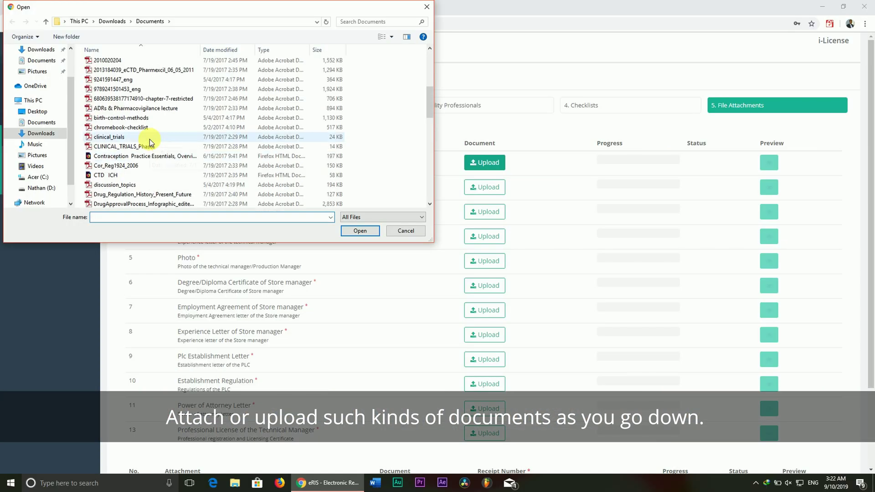
scroll(150, 142, up, 5)
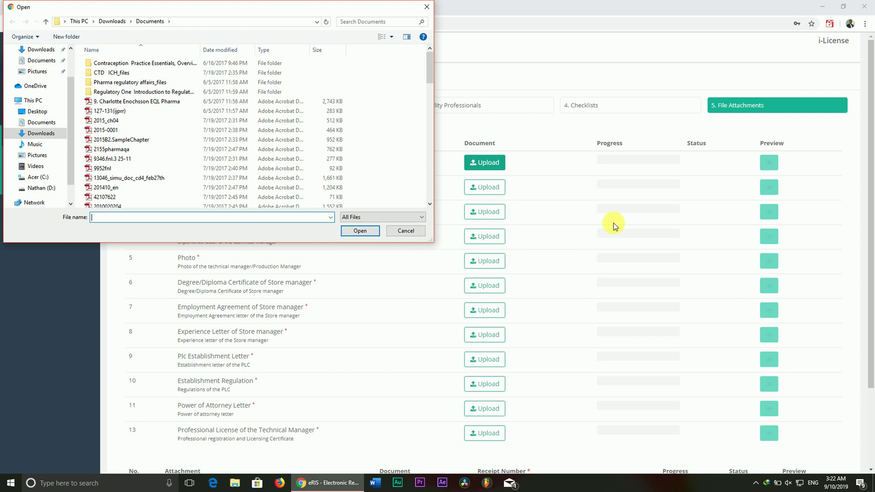
Step: Attach 127-131(ijprr).pdf, 2015_ch04.pdf and 2015-0001.pdf for content verification, technical manager's degree and employment agreement
scroll(546, 191, down, 1)
click(479, 157)
double_click(109, 111)
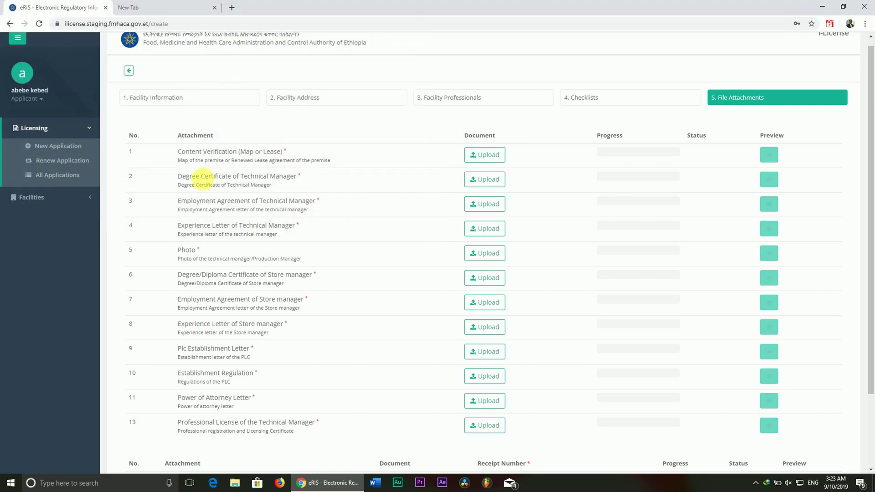
click(484, 179)
double_click(106, 120)
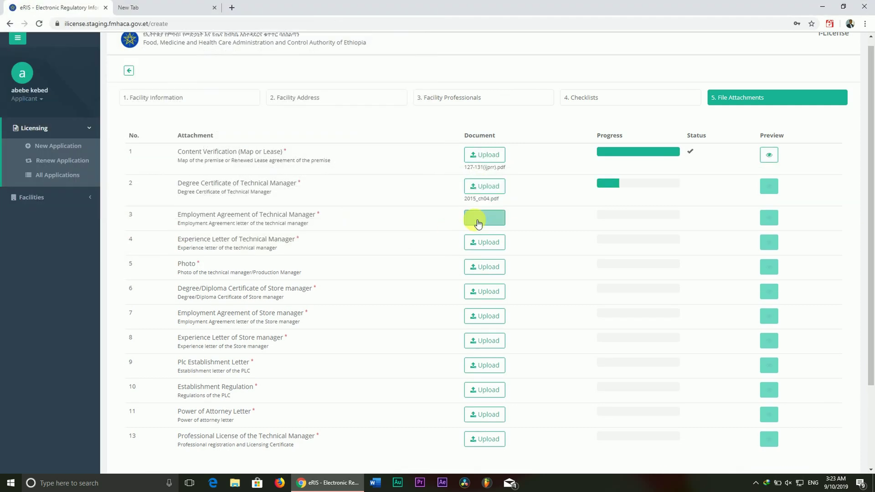
click(476, 219)
double_click(105, 130)
Step: Attach files for the technical manager's experience letter and the Photo row
click(477, 250)
key(Return)
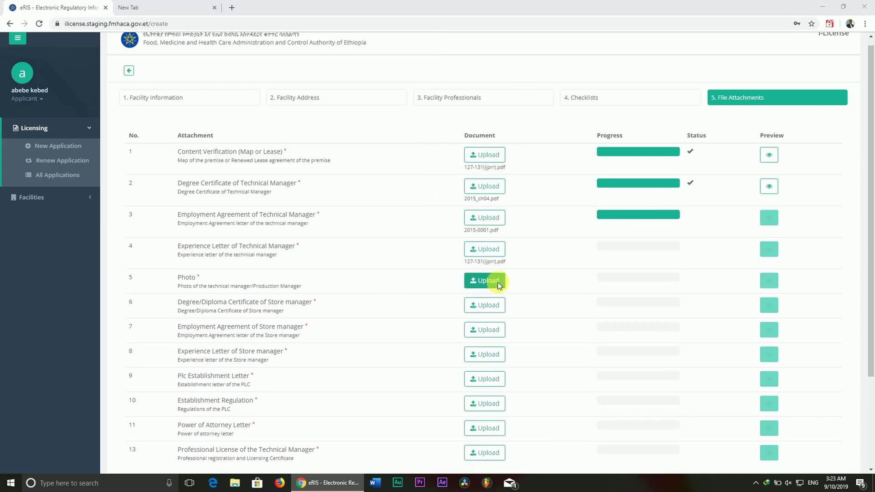
click(497, 279)
double_click(137, 101)
click(483, 312)
Step: Attach the store manager's degree certificate (201410_en), employment agreement and experience letter (EQL Pharma PDF)
click(125, 187)
double_click(125, 187)
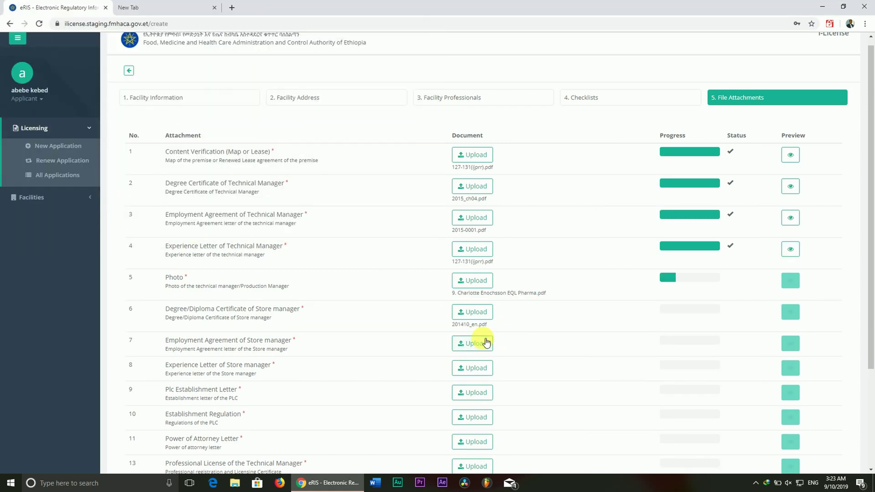
click(479, 341)
click(112, 158)
click(360, 230)
click(463, 313)
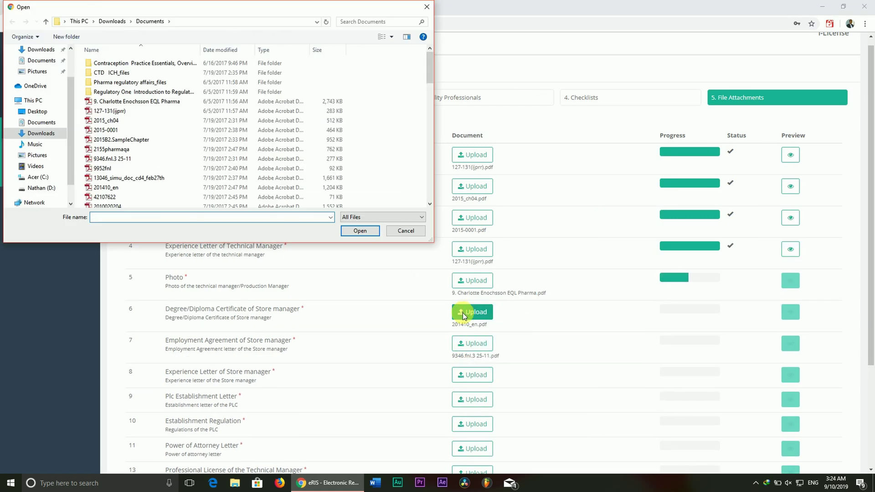
click(121, 110)
click(407, 232)
click(472, 374)
click(137, 101)
click(345, 232)
Step: Attach the PLC establishment letter, establishment regulation (127-131(ijprr)), power of attorney and professional license files
click(472, 399)
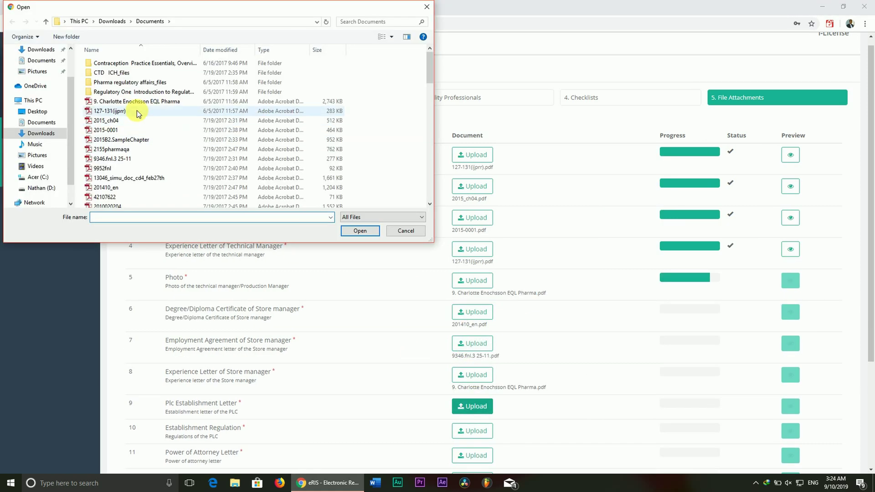
click(121, 111)
click(405, 231)
scroll(472, 337, down, 2)
click(472, 339)
click(121, 111)
click(360, 230)
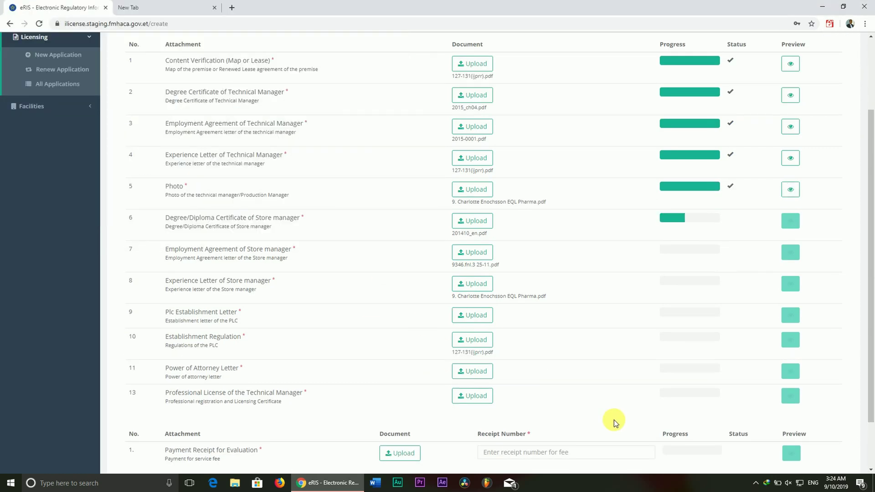
click(474, 371)
click(405, 230)
click(487, 398)
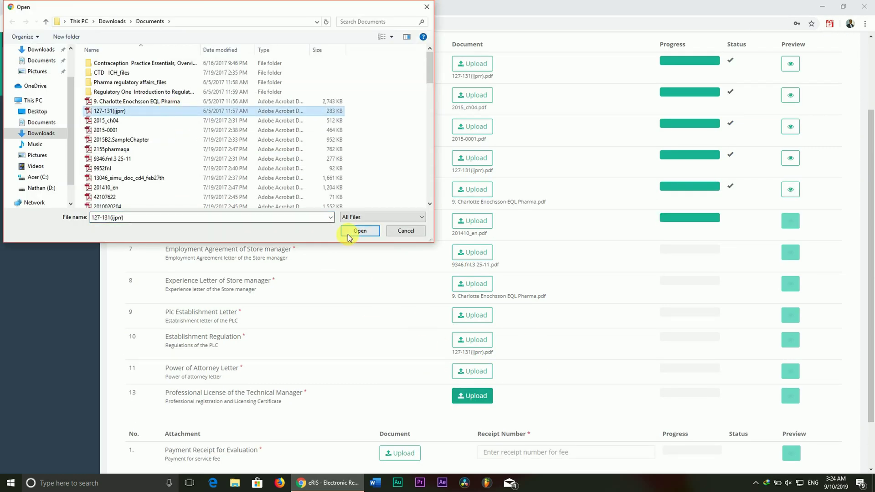
click(353, 230)
scroll(670, 406, down, 2)
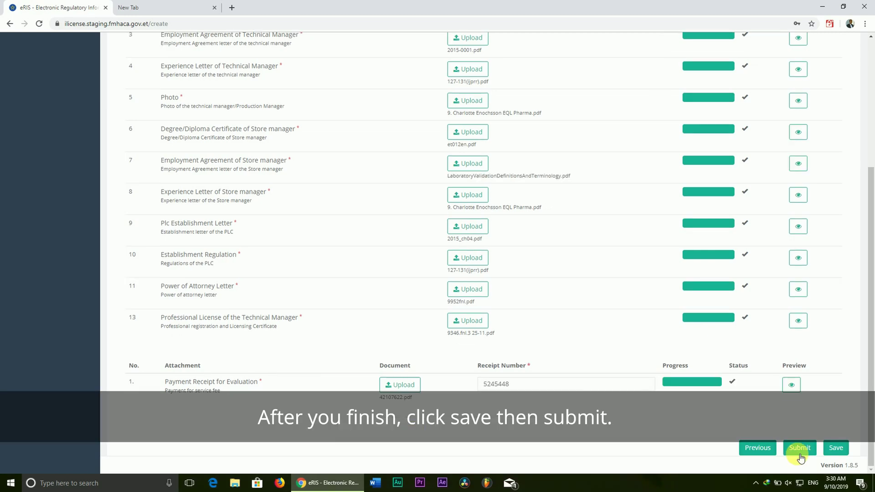
Step: Save the licence application as a draft, then submit it
click(834, 448)
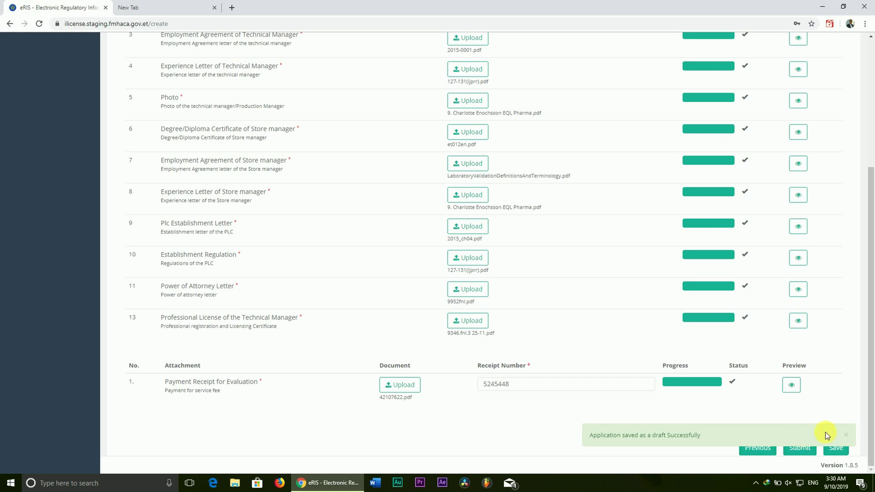
click(796, 447)
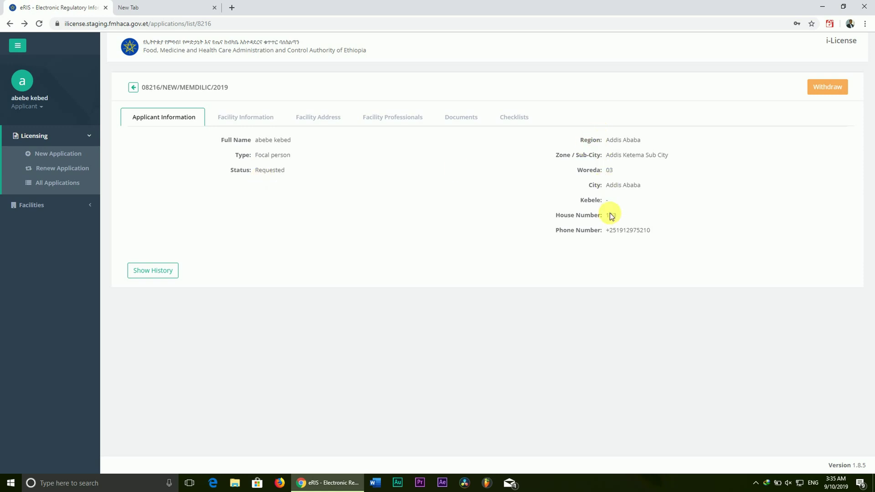
Step: Review the submitted facility information, address, professionals and uploaded documents list
click(249, 117)
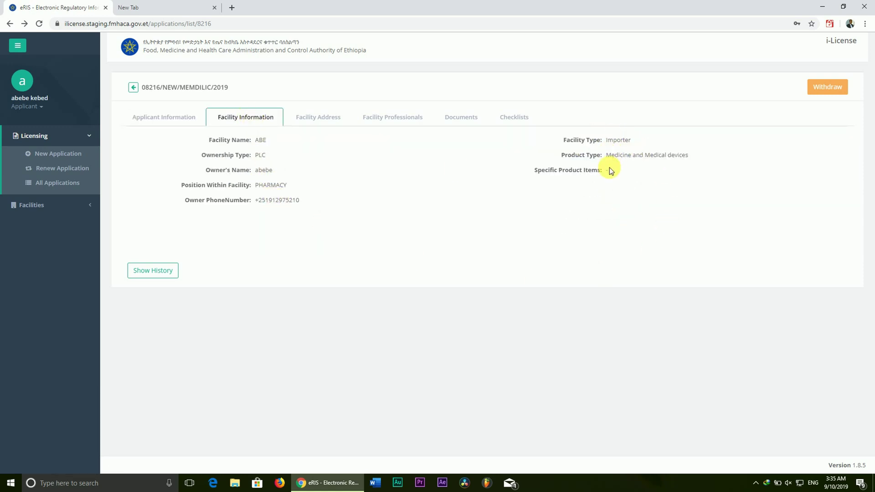
click(318, 118)
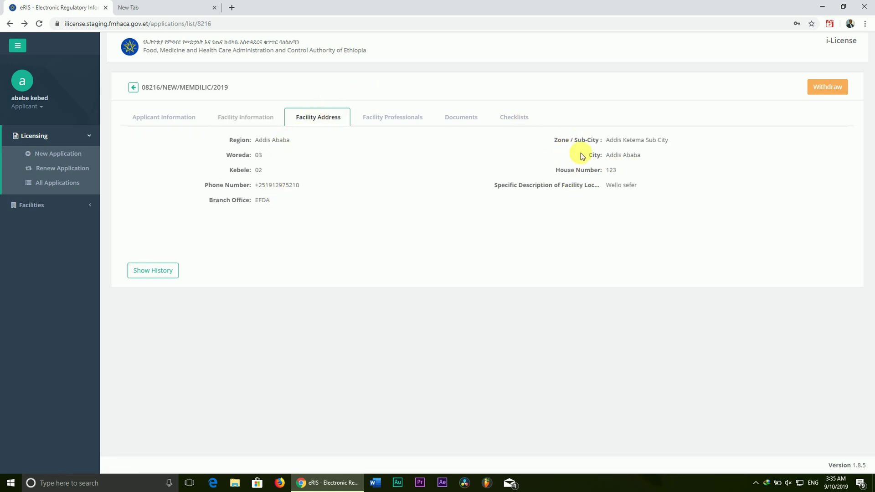
click(367, 118)
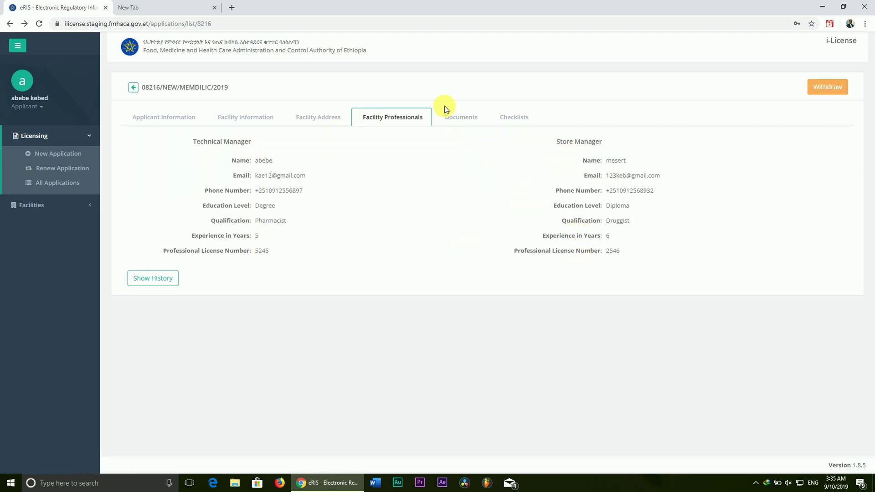
click(453, 117)
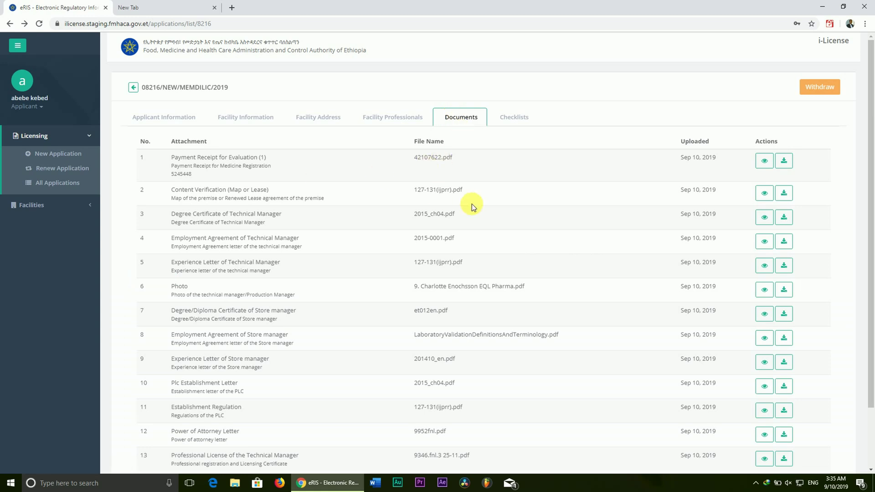
scroll(471, 204, down, 2)
scroll(471, 203, up, 2)
scroll(471, 204, down, 2)
scroll(471, 204, up, 2)
Step: Review the submitted checklist responses
click(508, 119)
scroll(426, 245, down, 4)
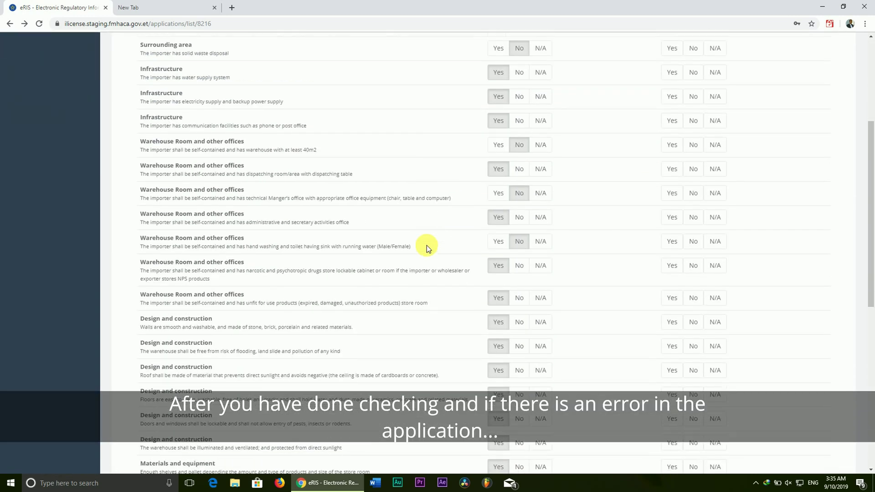
scroll(426, 245, down, 4)
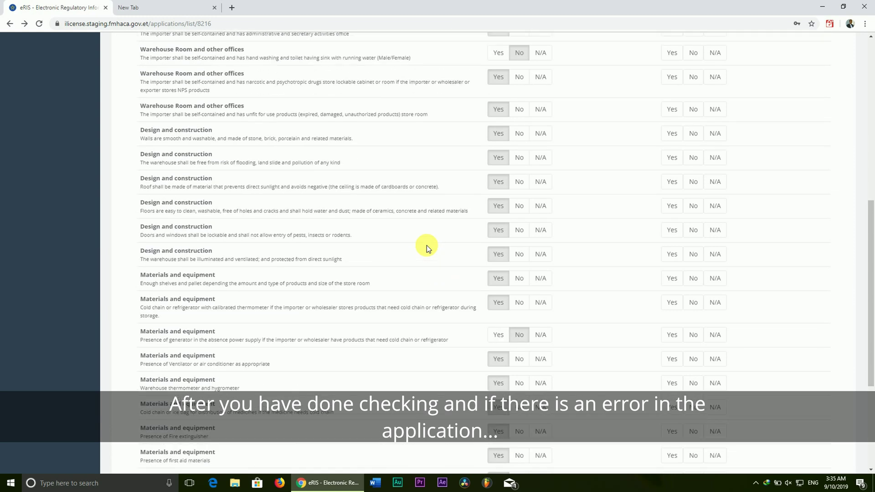
scroll(426, 245, up, 8)
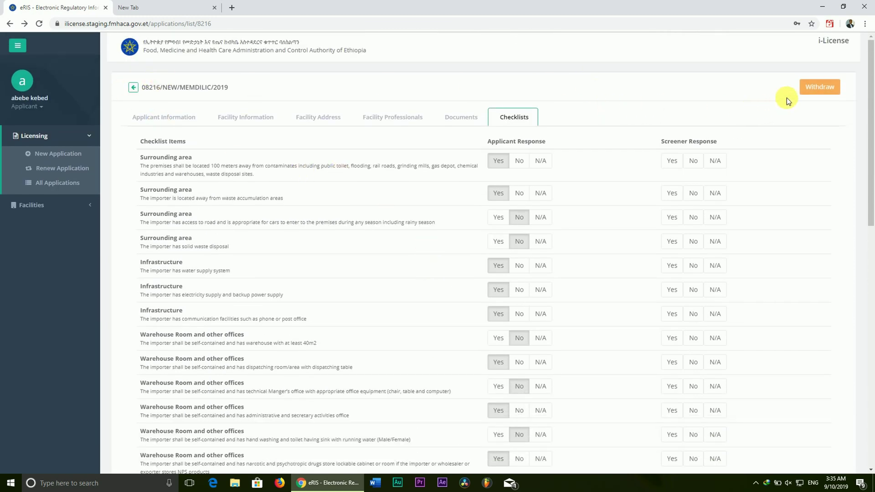
Step: Withdraw the submitted application with the comment 'error'
click(816, 88)
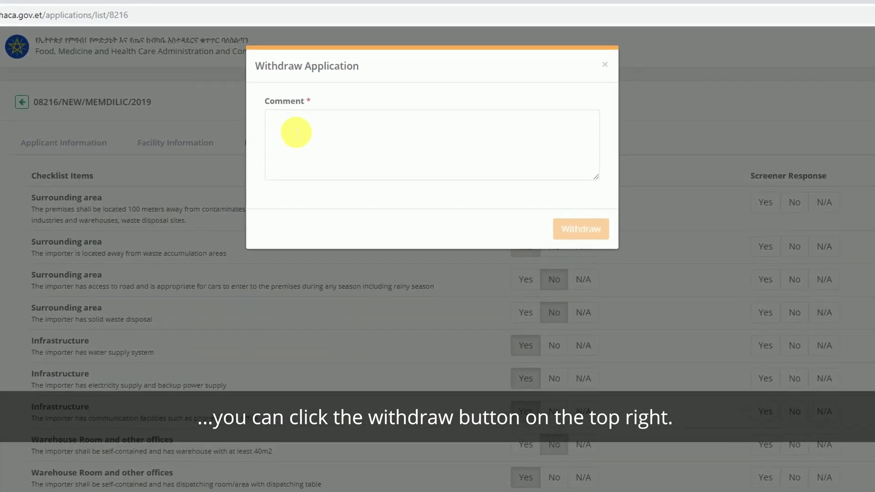
click(303, 136)
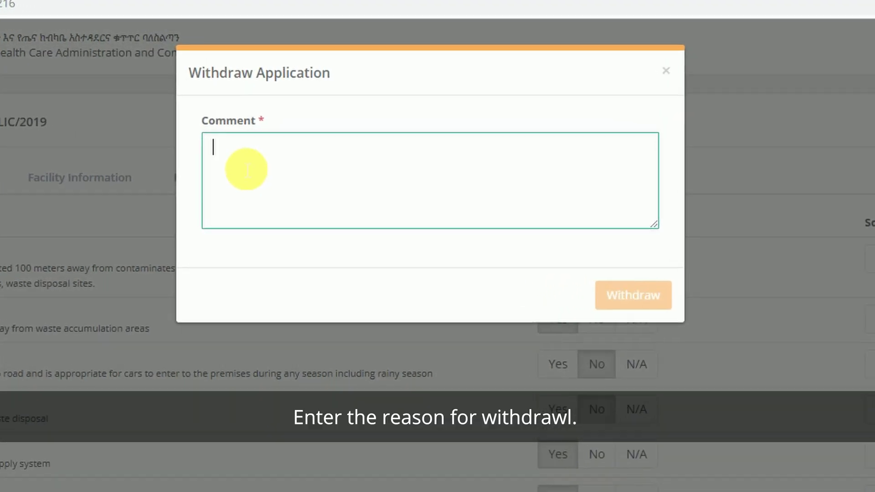
text(err)
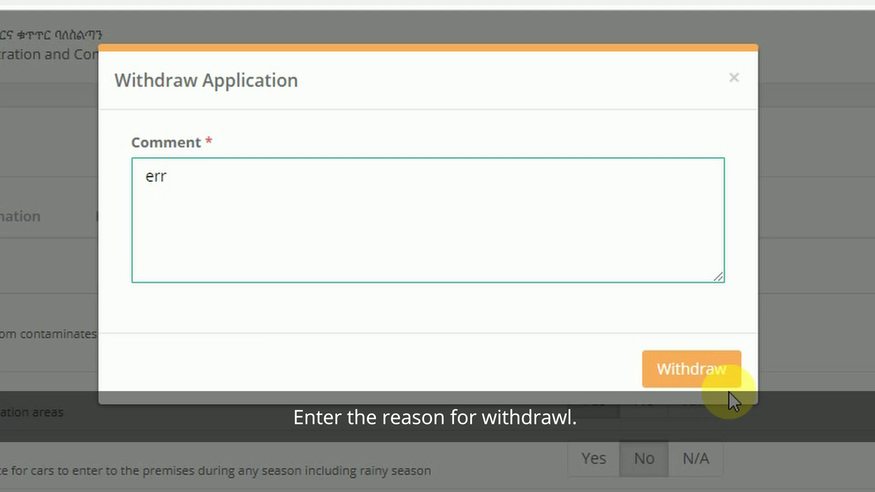
text(or)
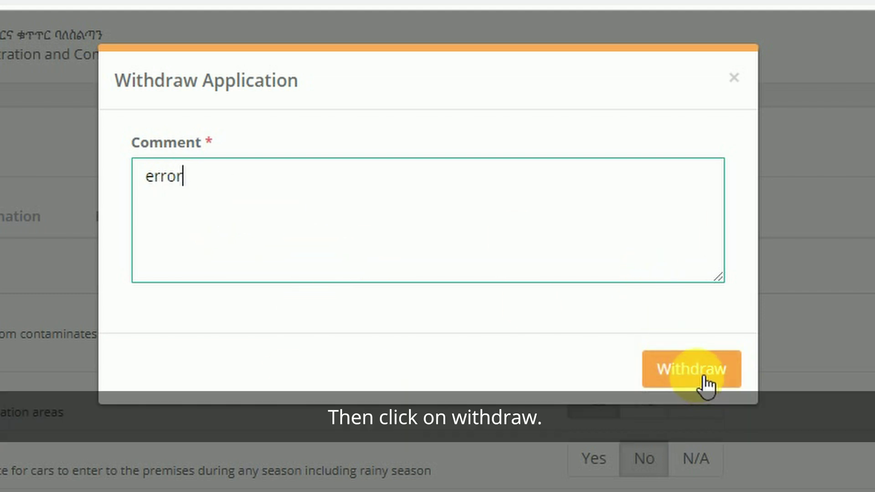
click(706, 381)
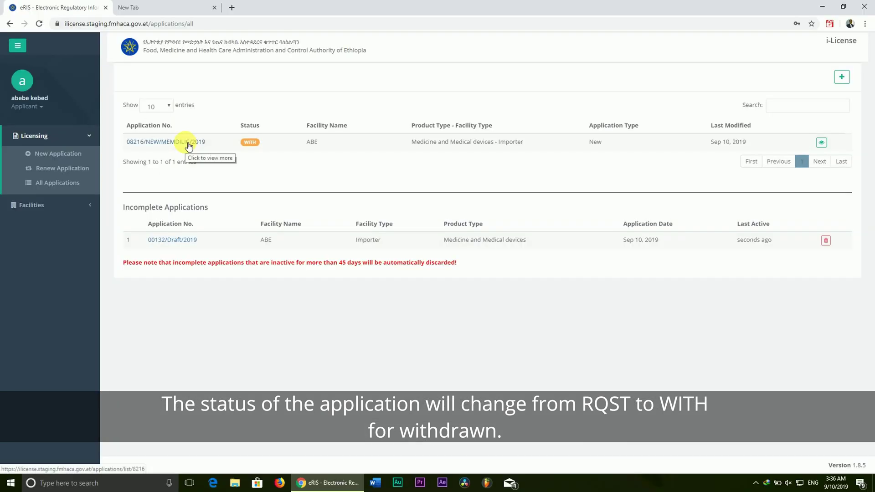
click(232, 209)
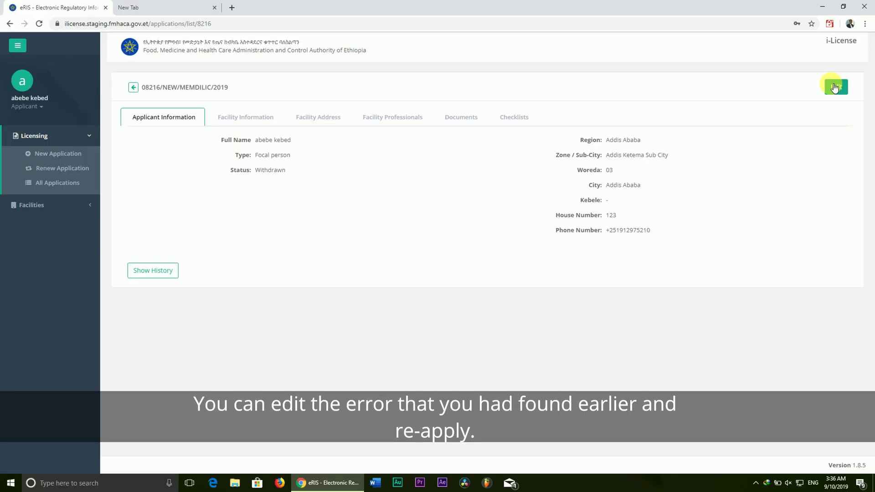
click(834, 87)
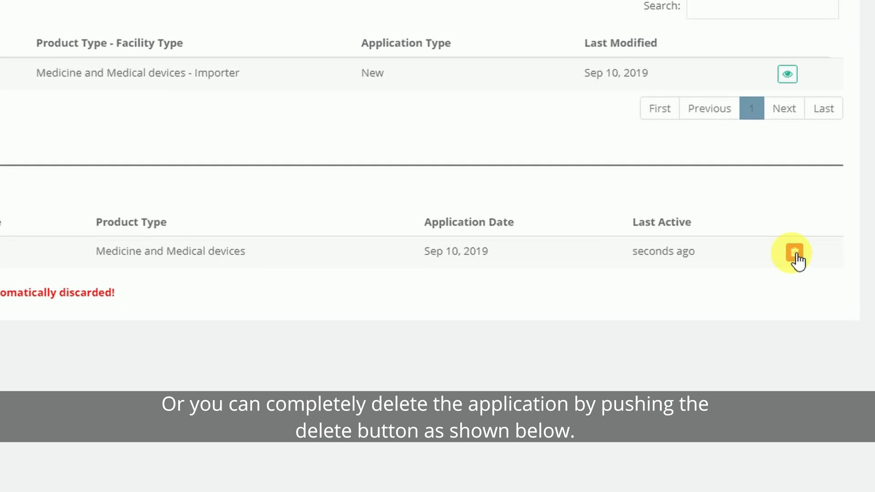
Step: Delete the incomplete ABE draft application and confirm the discard
click(795, 254)
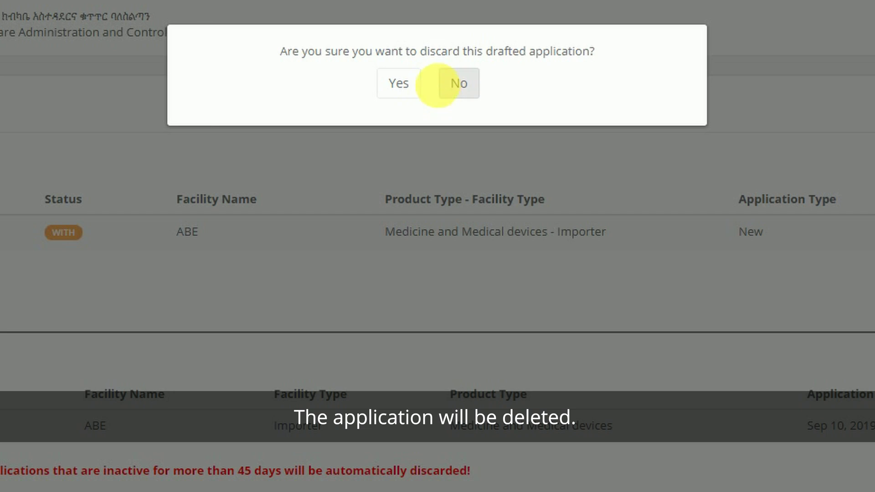
click(399, 83)
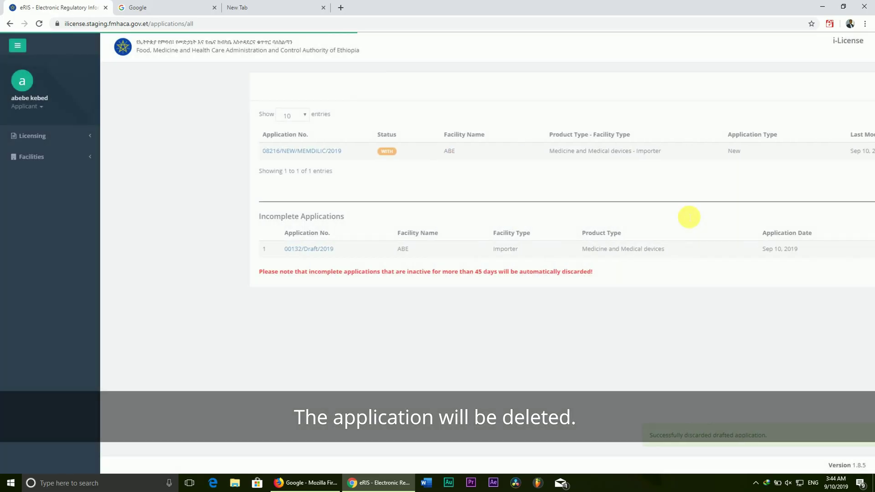